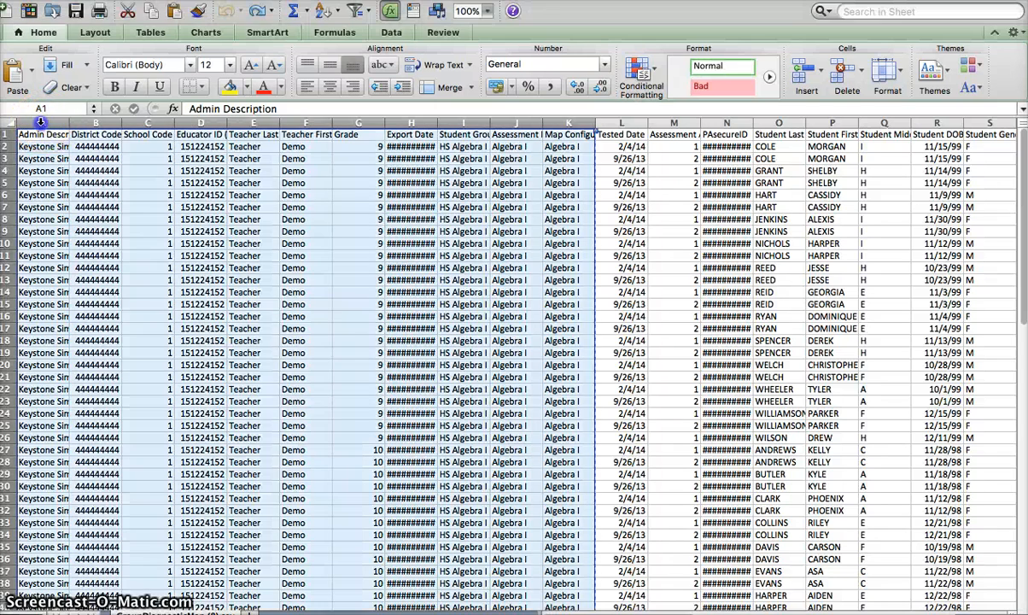
click(41, 122)
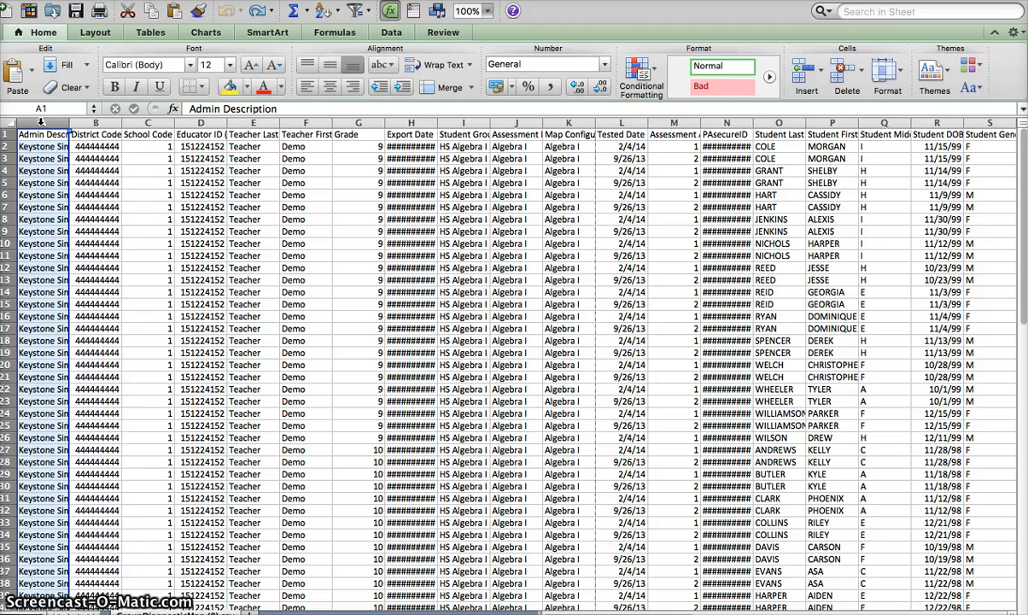
key(shift+Right)
key(shift+Right)
key(shift+Right)
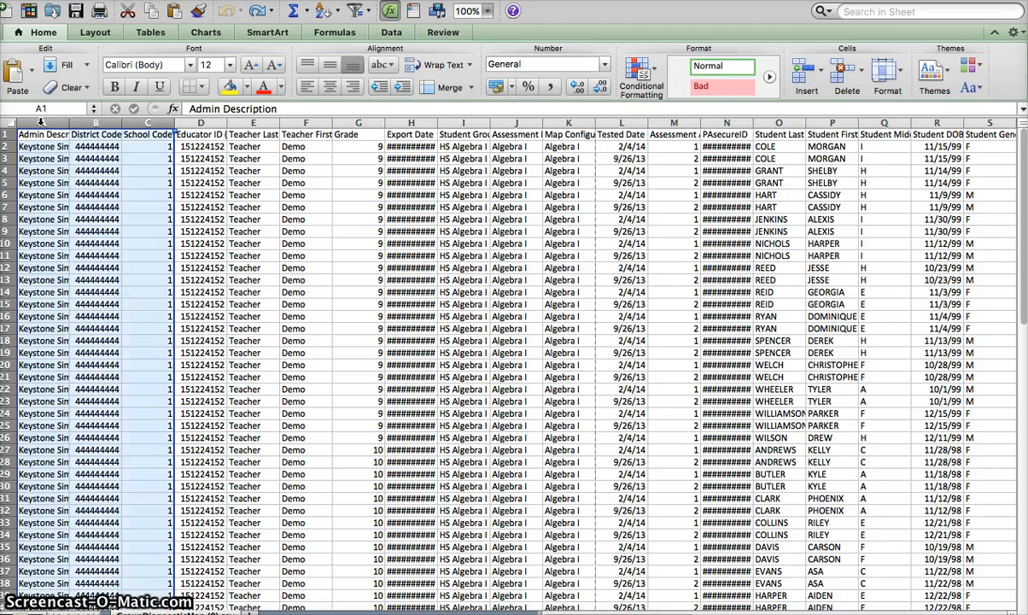
key(shift+Right)
key(shift+Right)
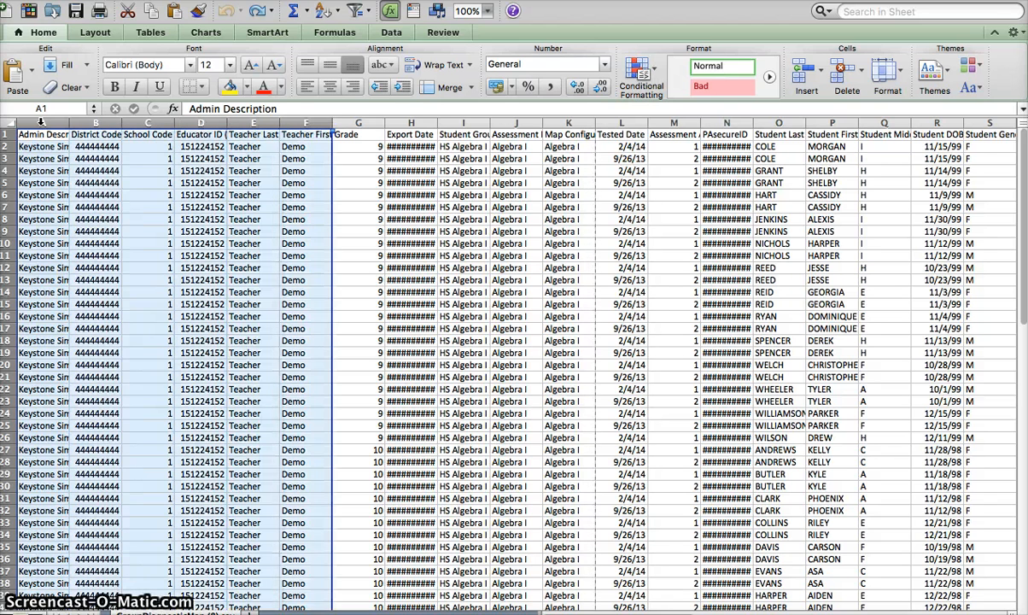
key(shift+Right)
key(shift+Right)
key(shift+Right)
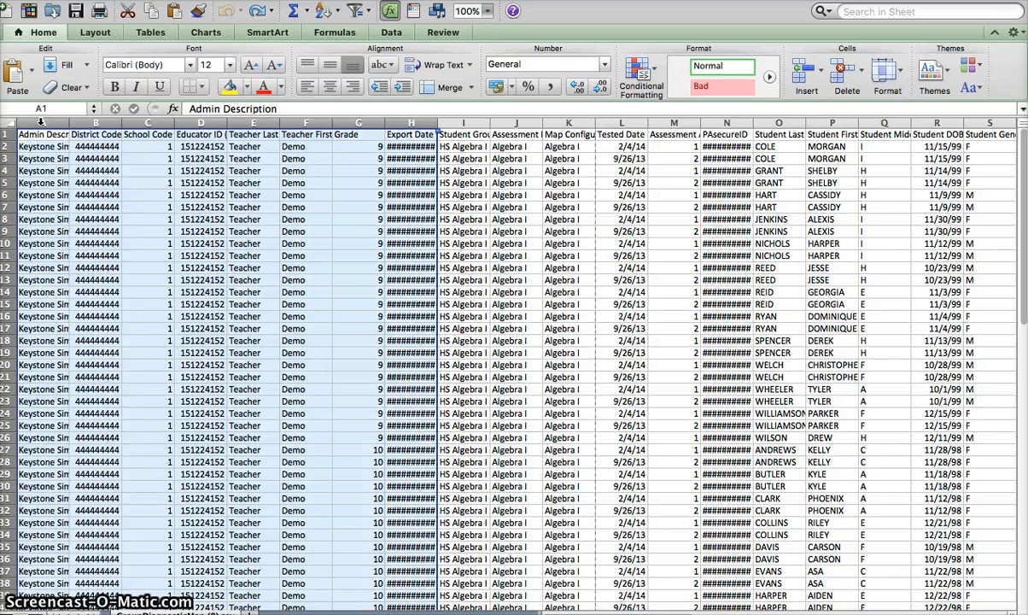
key(shift+Right)
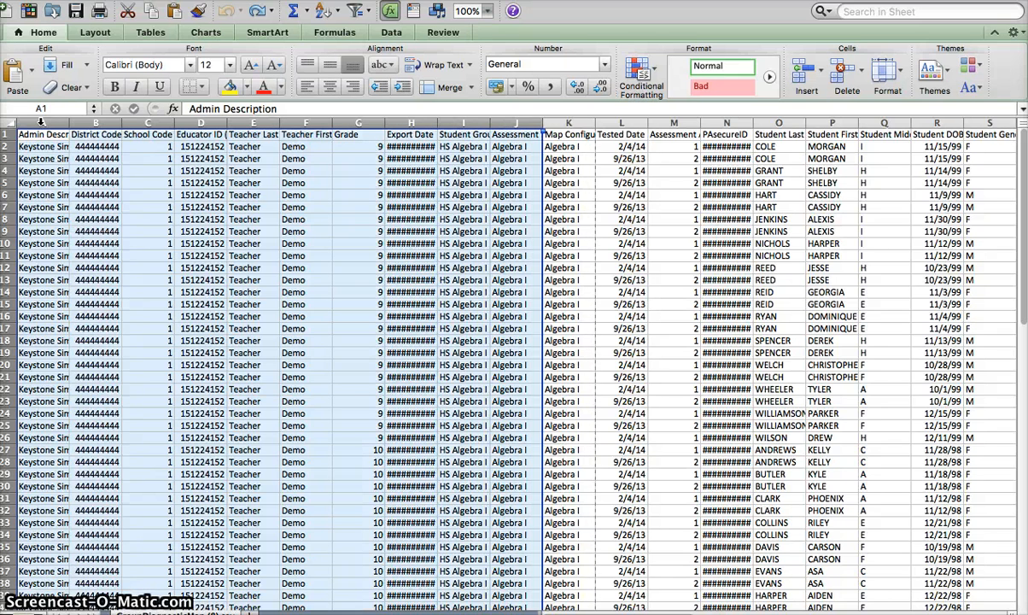
key(shift+Right)
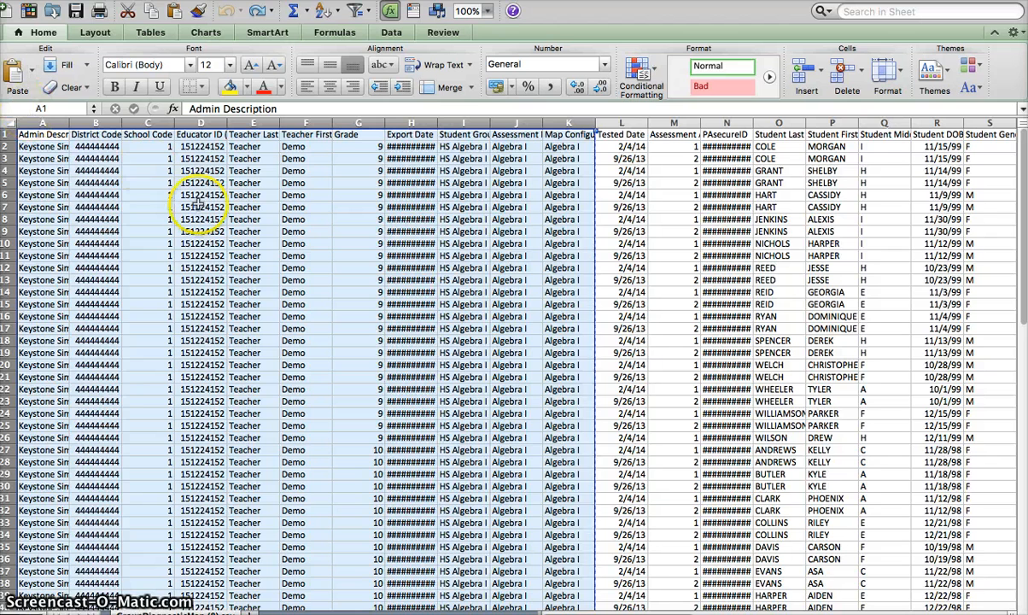
click(327, 169)
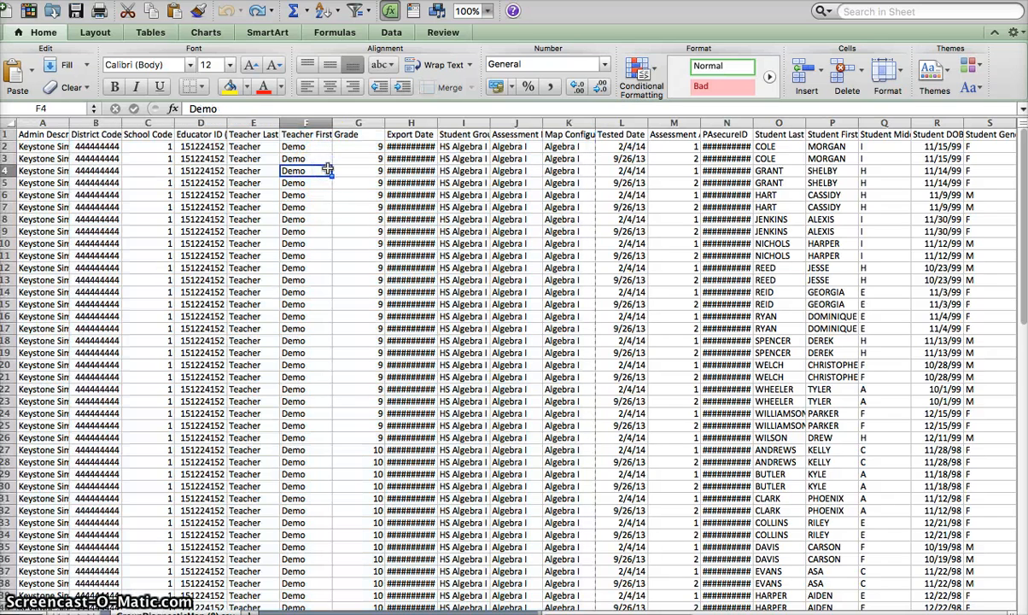
Delete columns A through K, from Admin Description to the Map Configuration column.
click(43, 124)
key(shift+Right)
key(shift+Right)
key(shift+Right)
key(shift+Right)
key(shift+Right)
key(shift+Right)
key(shift+Right)
key(shift+Right)
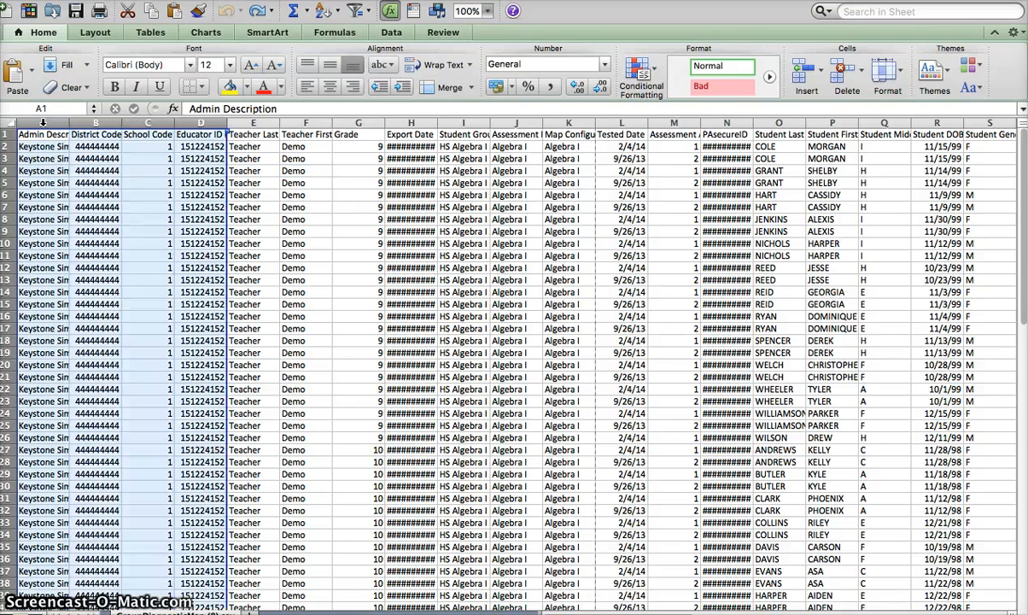
key(shift+Right)
key(shift+Right)
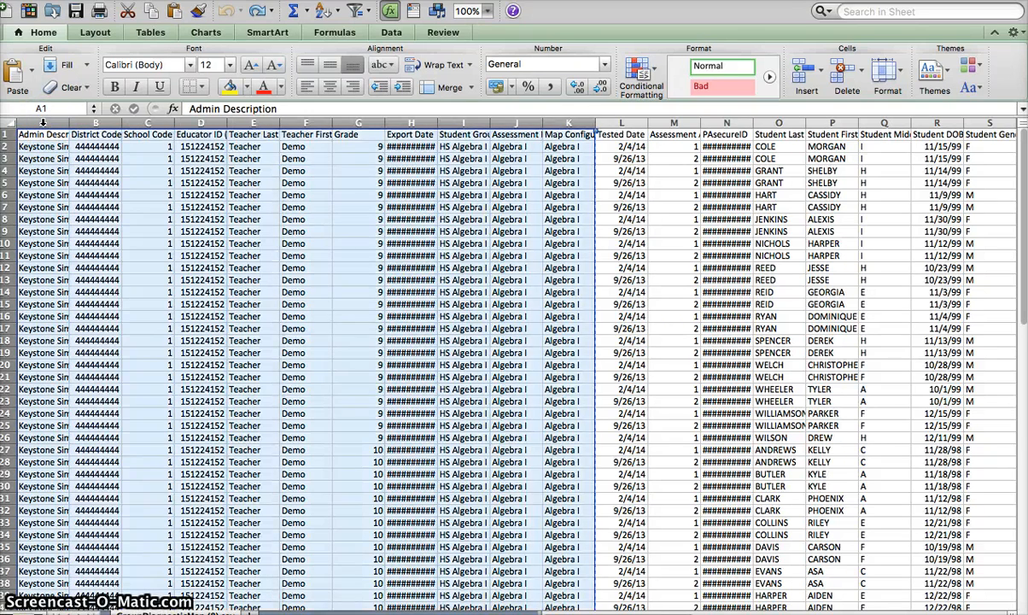
right_click(297, 125)
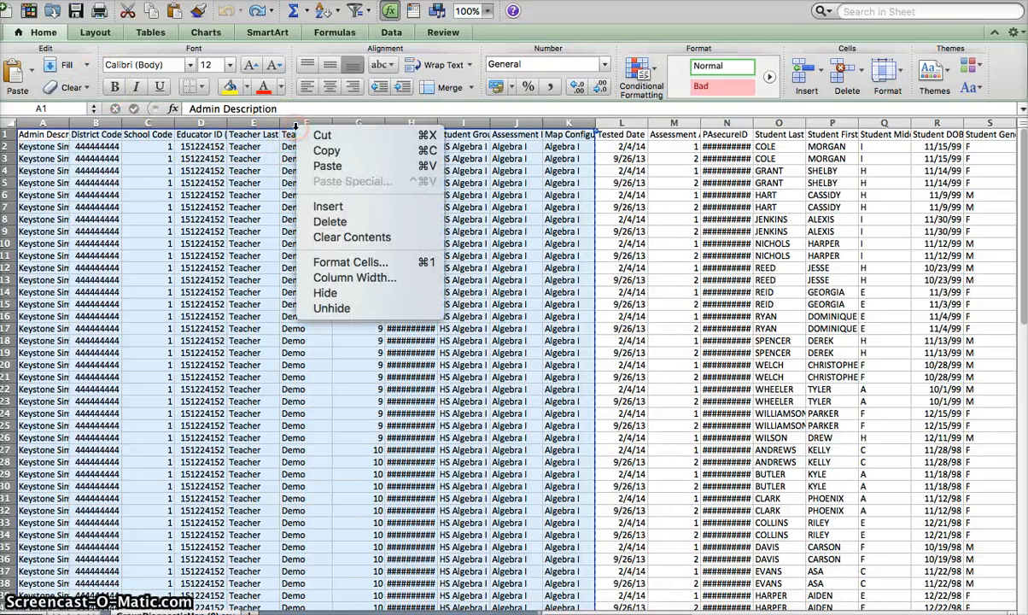
click(330, 222)
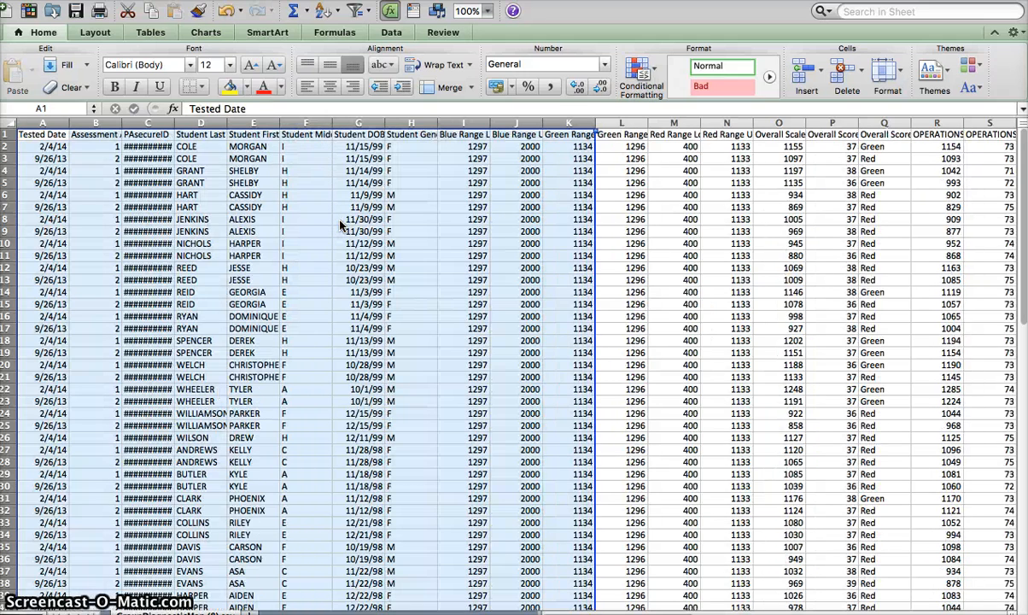
Check the full heading of the assessment attempt column, and delete the PAsecureID column.
click(96, 135)
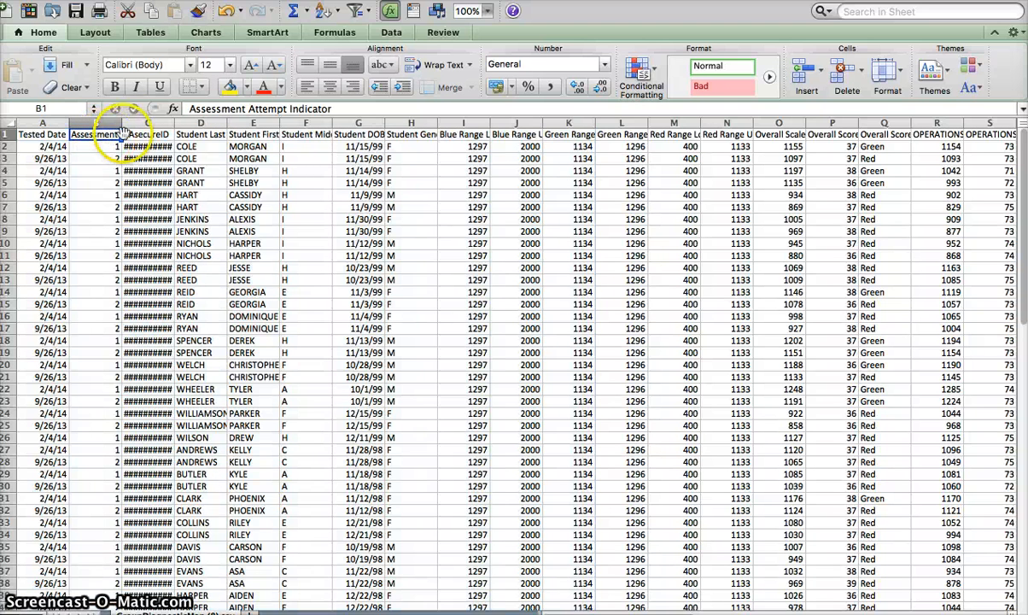
click(142, 123)
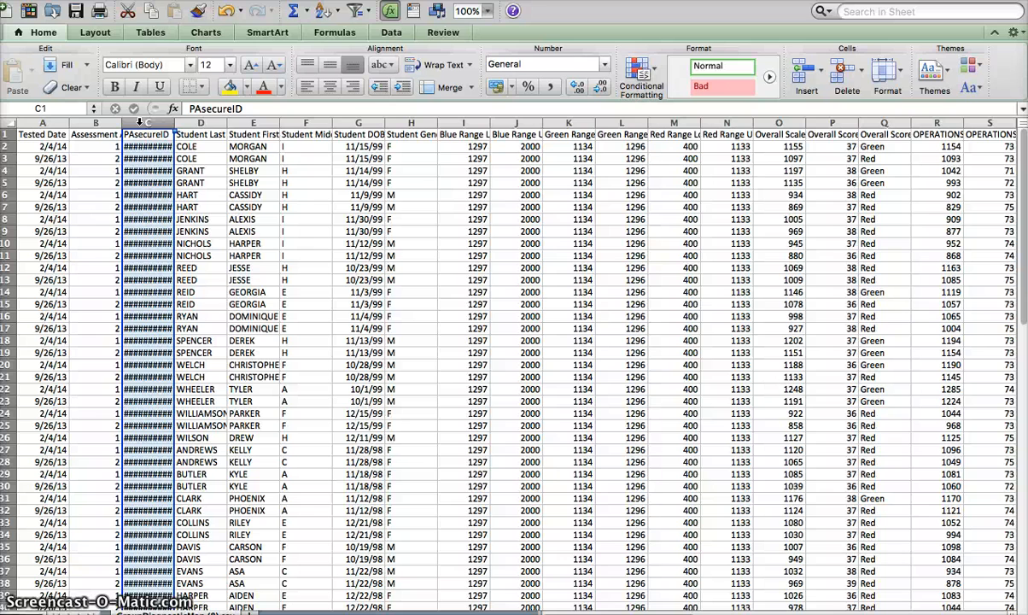
right_click(140, 122)
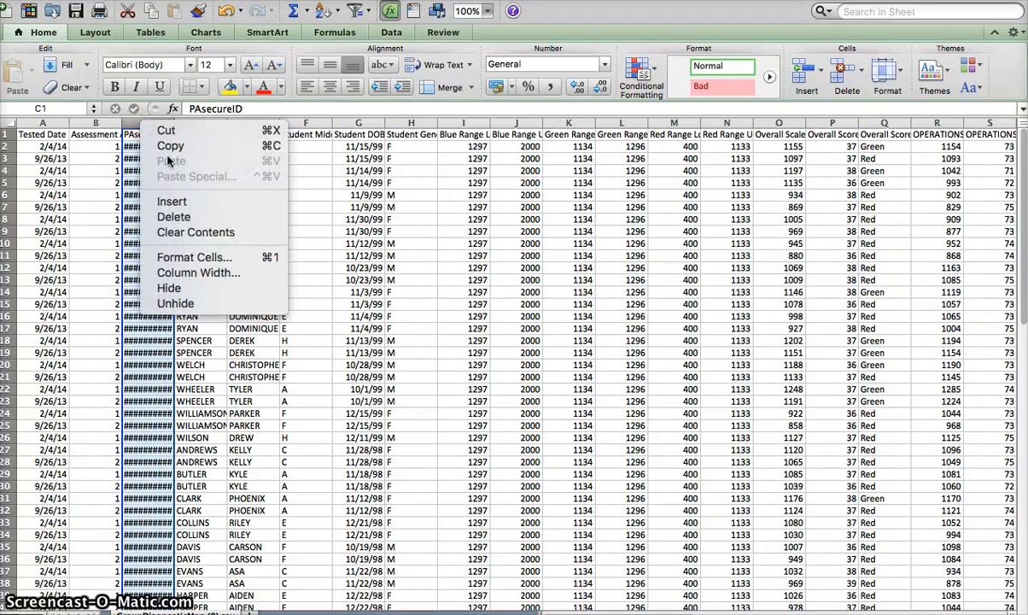
click(193, 219)
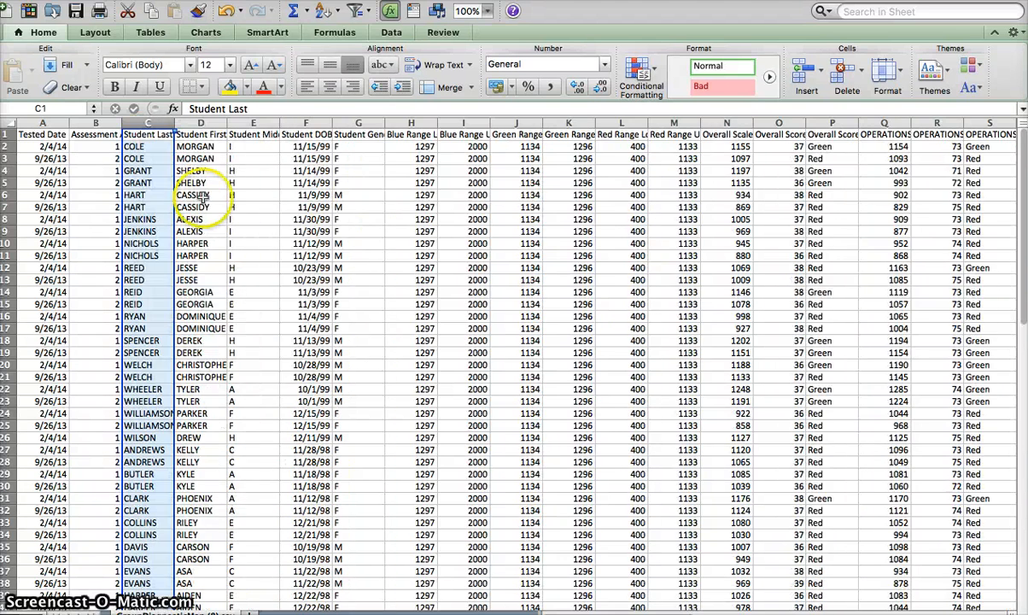
Delete the student middle initial, date of birth and gender columns (E through G).
click(243, 124)
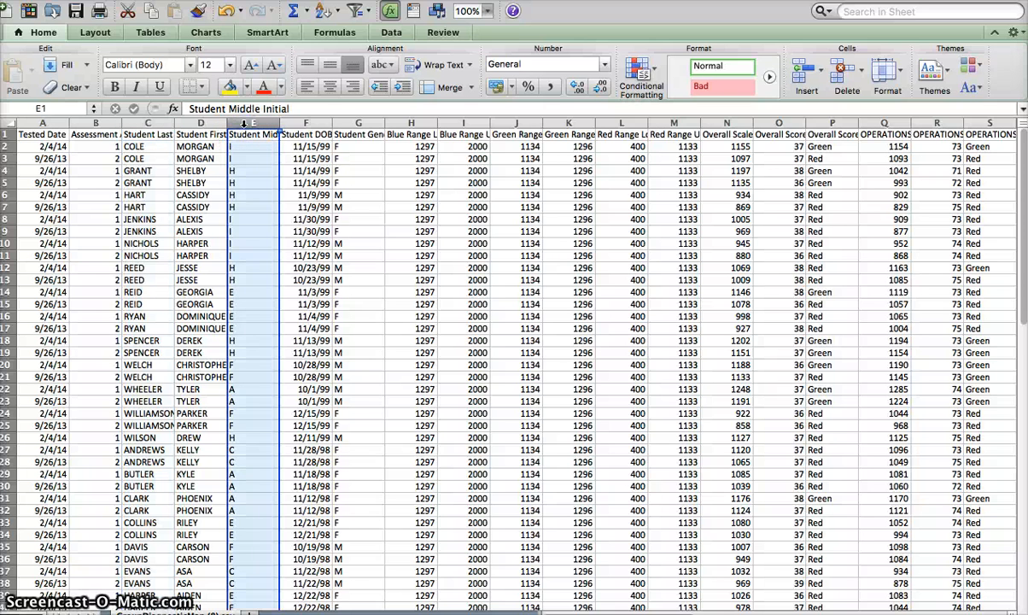
key(shift+Right)
key(shift+Right)
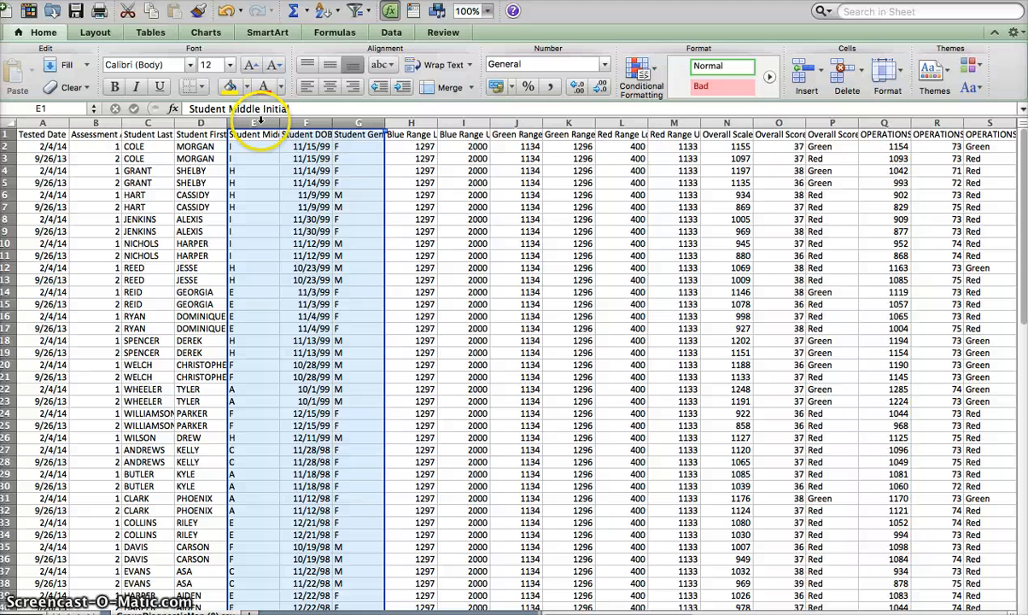
right_click(259, 123)
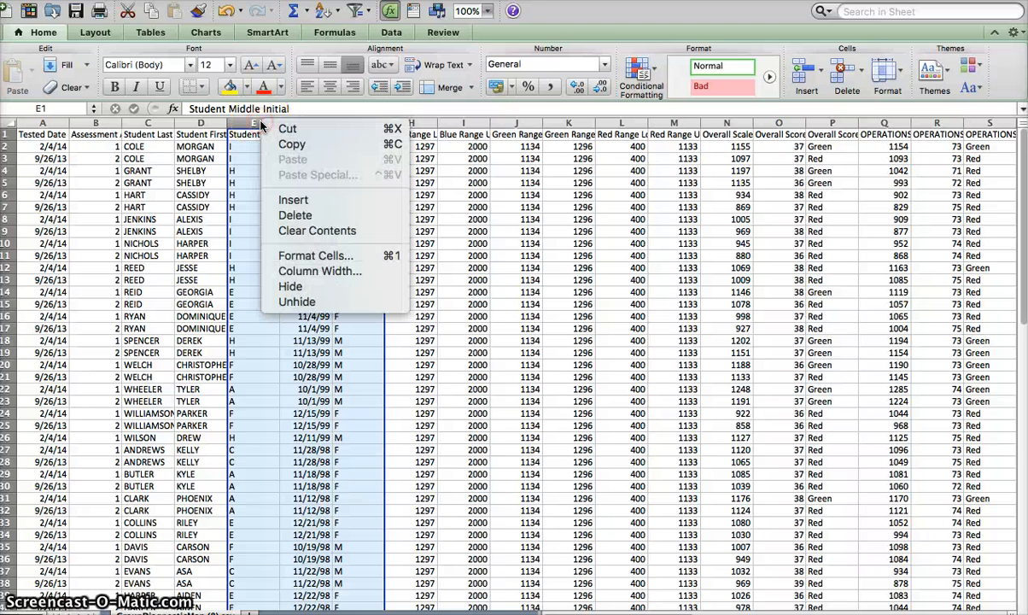
click(294, 215)
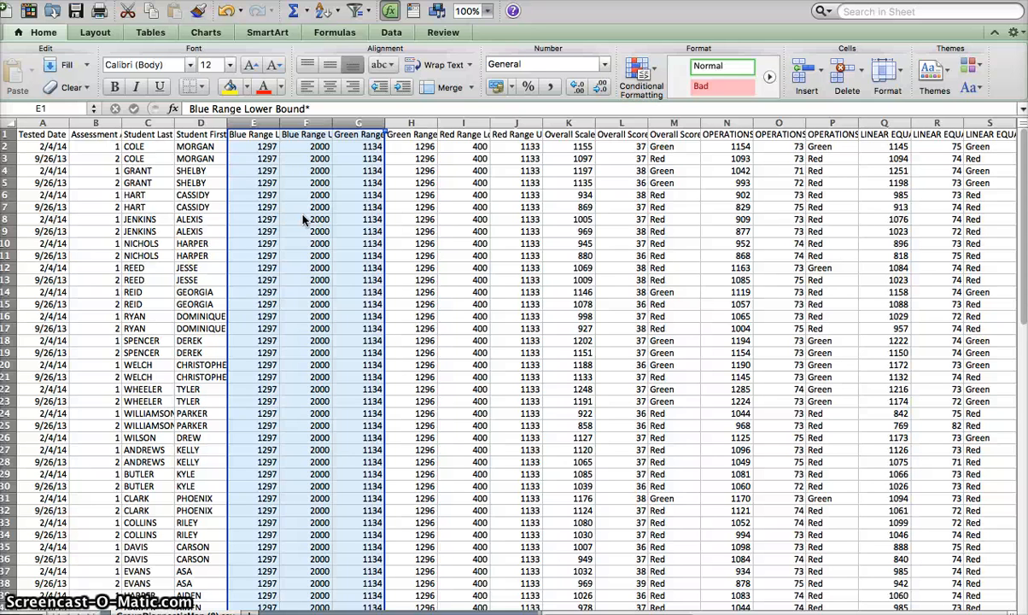
Hide the Blue, Green and Red Range lower and upper bound columns (E through J).
click(254, 124)
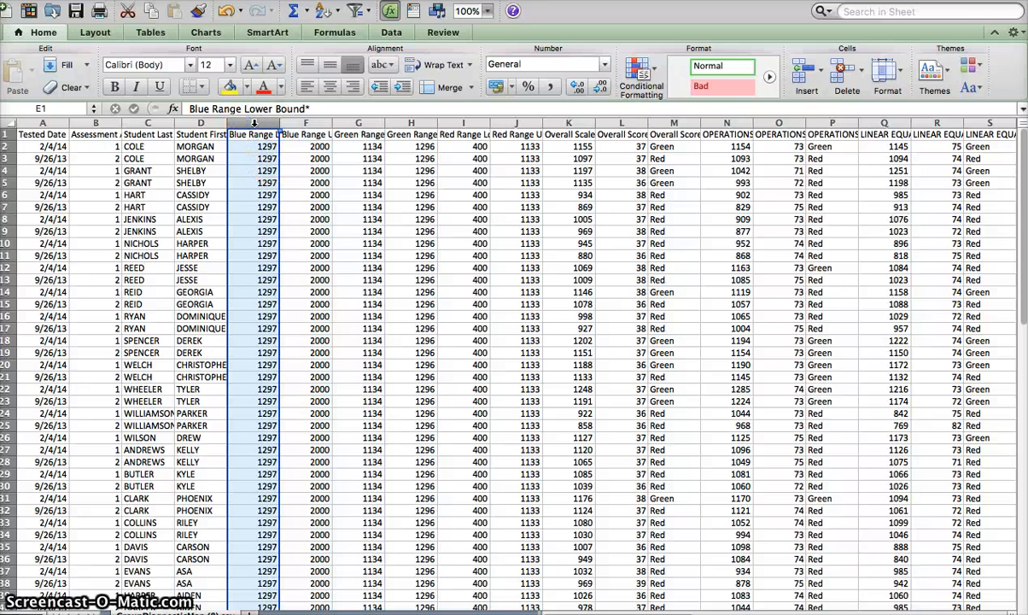
key(shift+Right)
key(shift+Right)
key(shift+Right)
key(shift+Right)
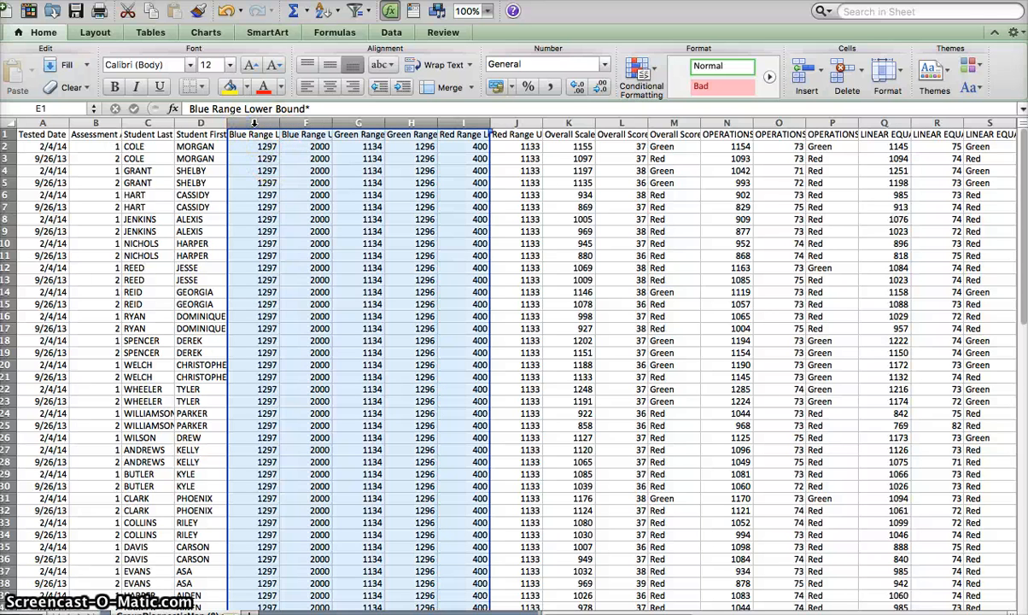
key(shift+Right)
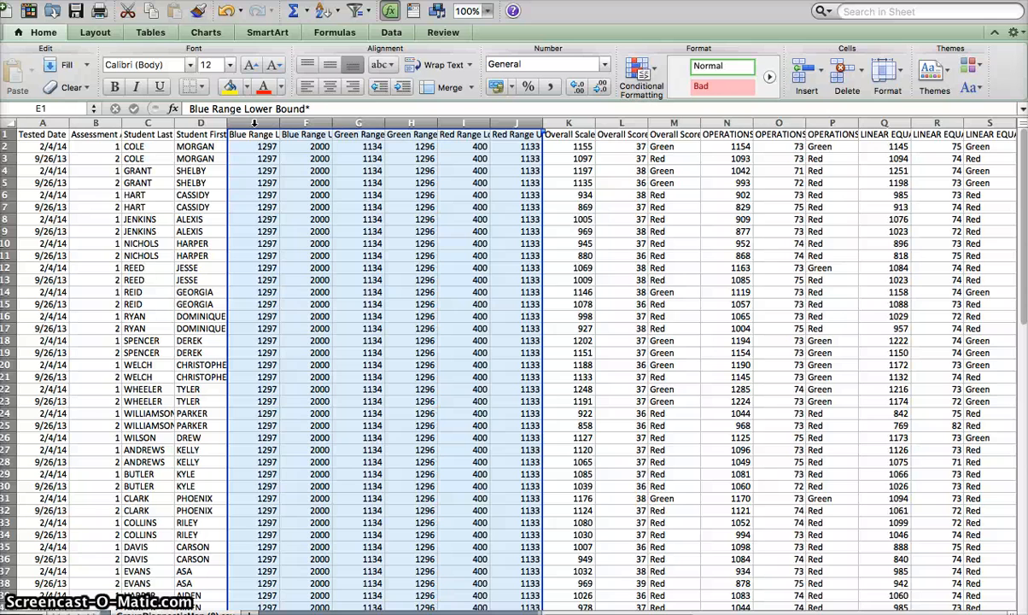
right_click(333, 124)
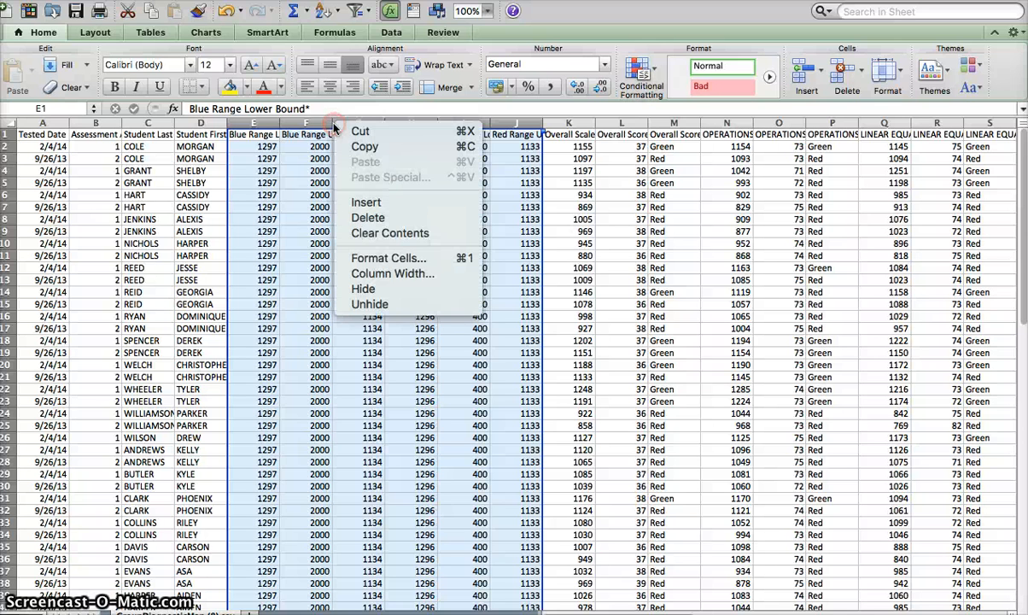
click(369, 287)
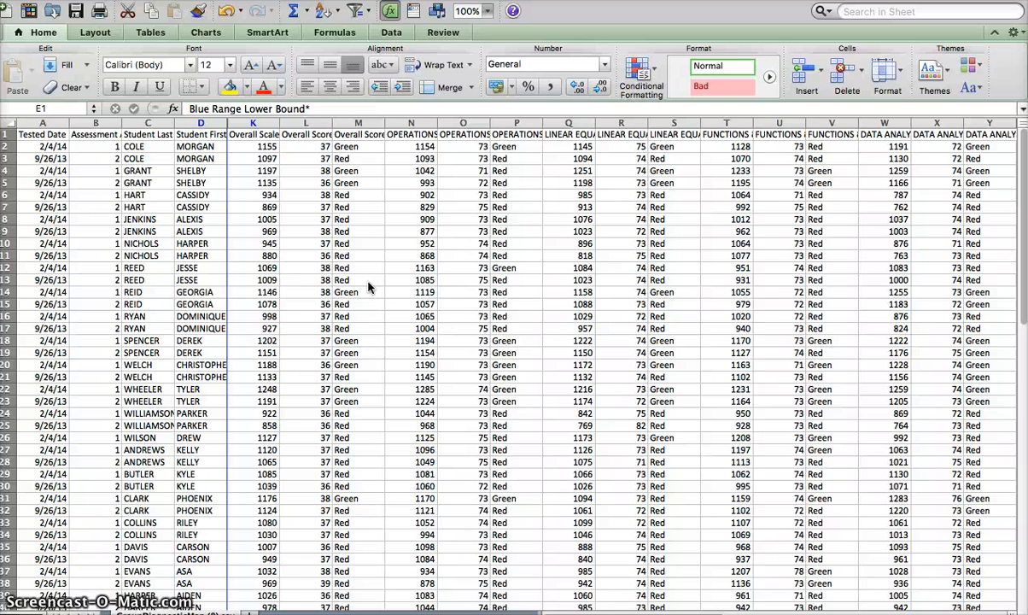
Examine the full headings of the overall, operations and linear equations score columns, and look through the overall standard error values.
click(259, 136)
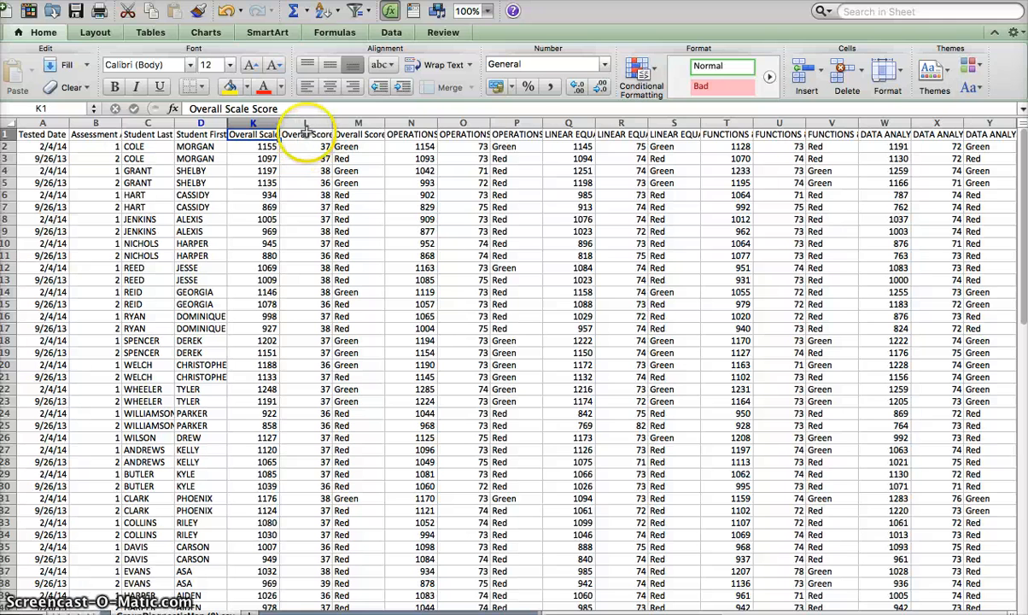
click(303, 134)
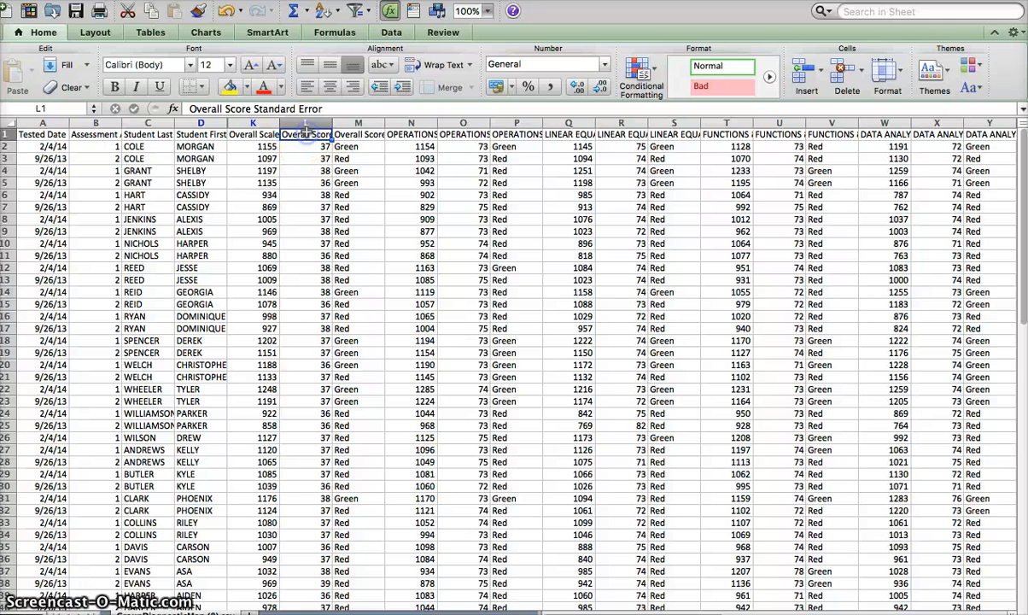
click(355, 136)
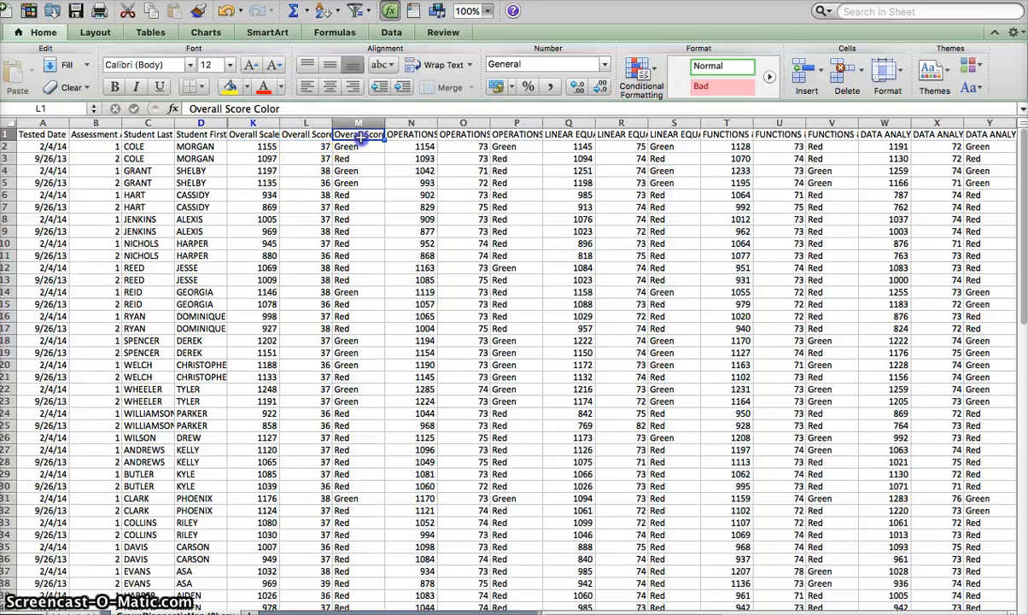
click(407, 136)
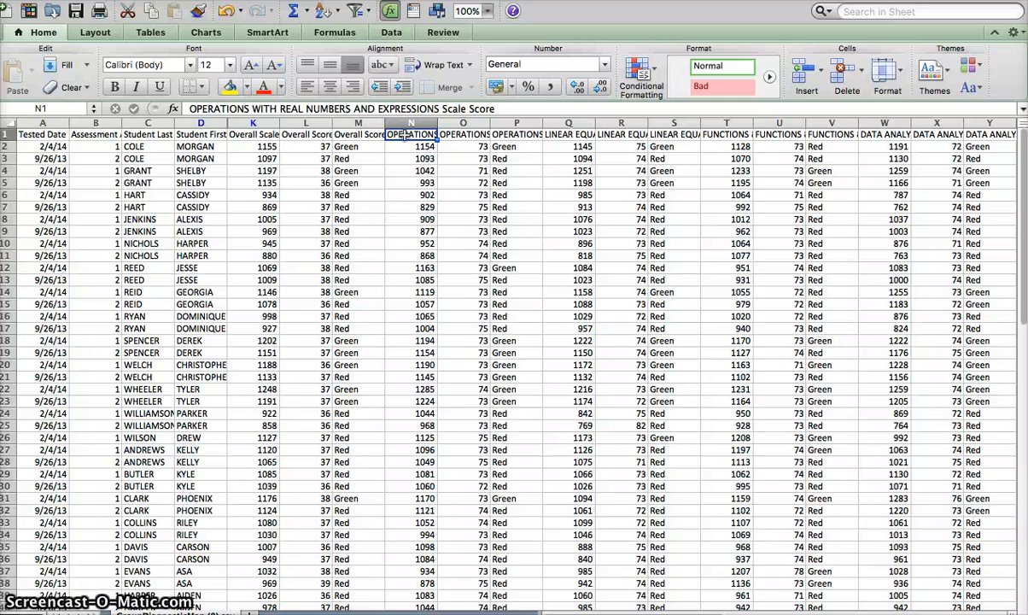
click(464, 135)
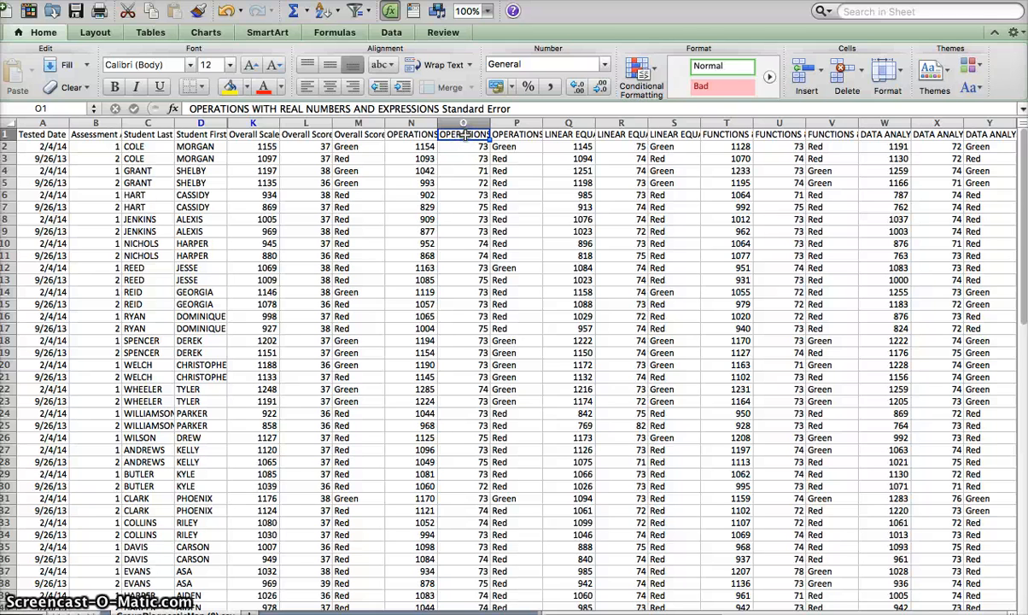
click(515, 135)
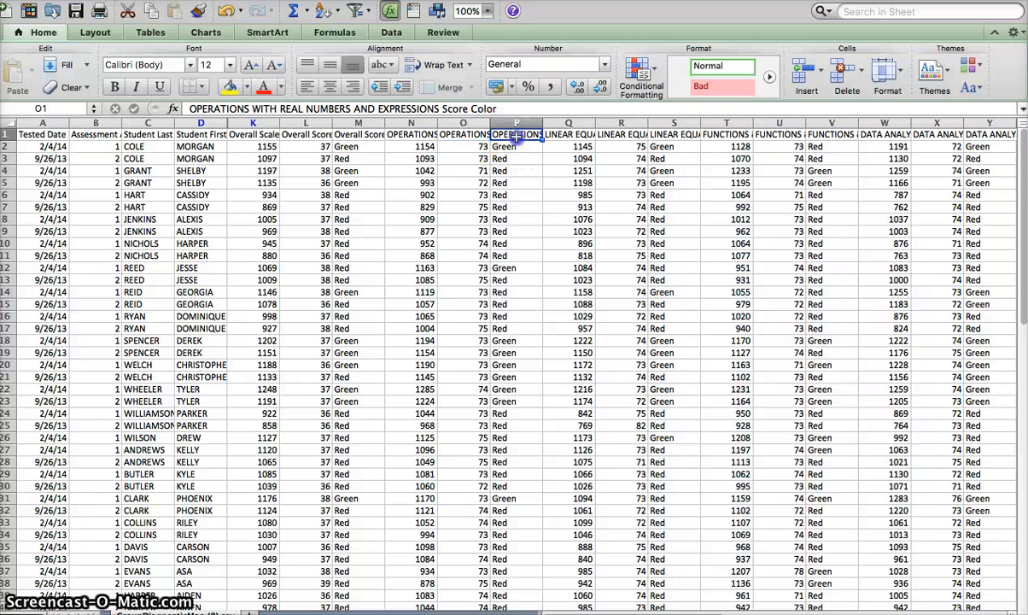
click(568, 135)
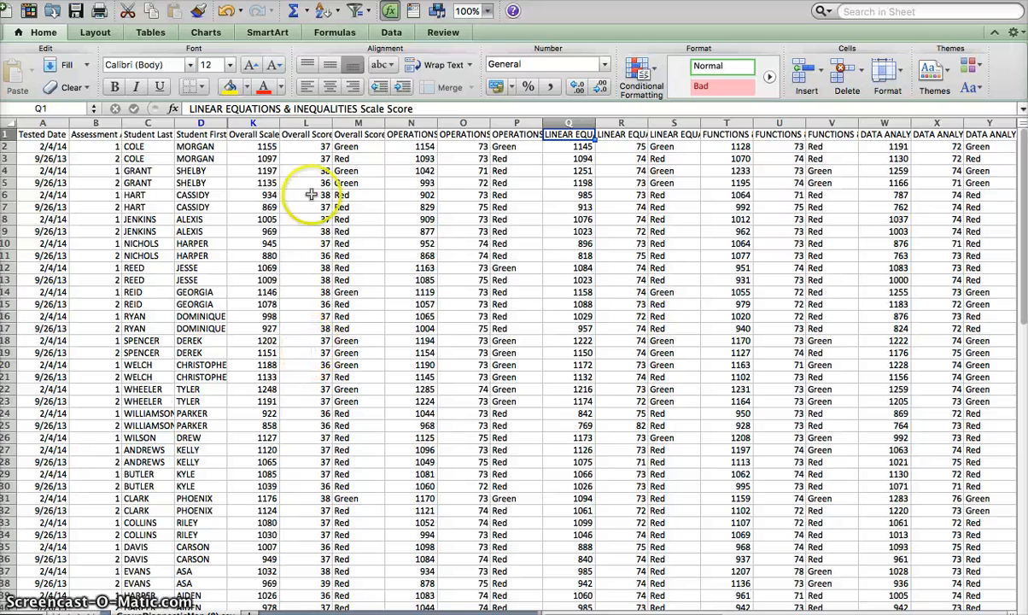
click(305, 136)
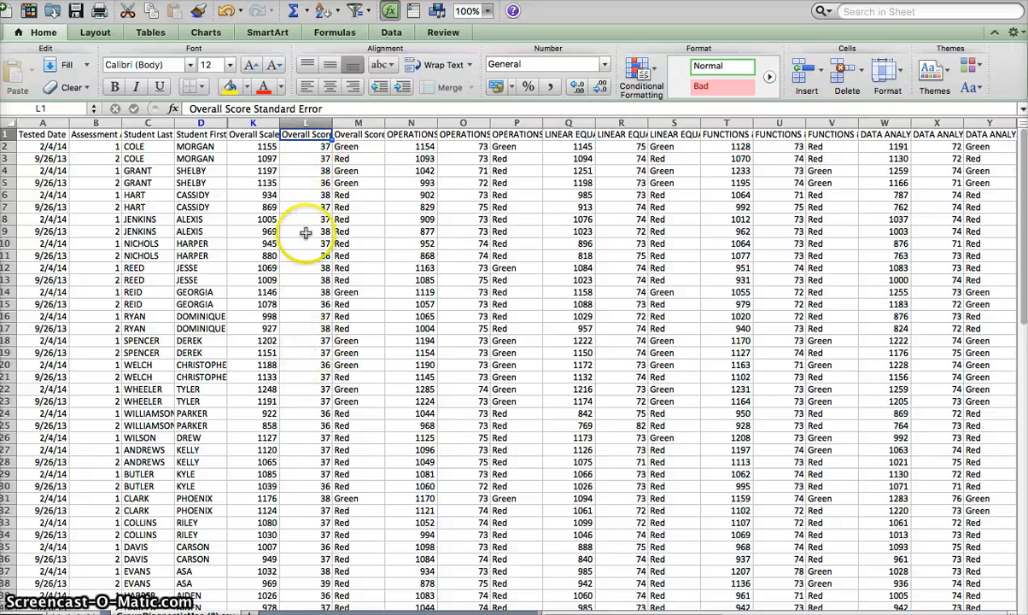
scroll(306, 462, down, 2)
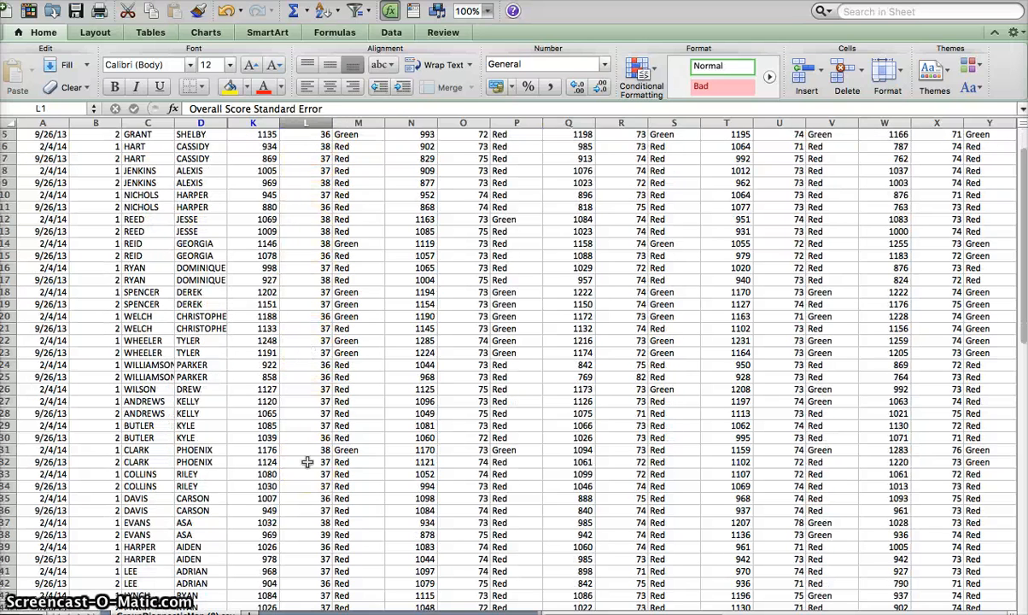
scroll(306, 462, up, 1)
scroll(307, 462, up, 1)
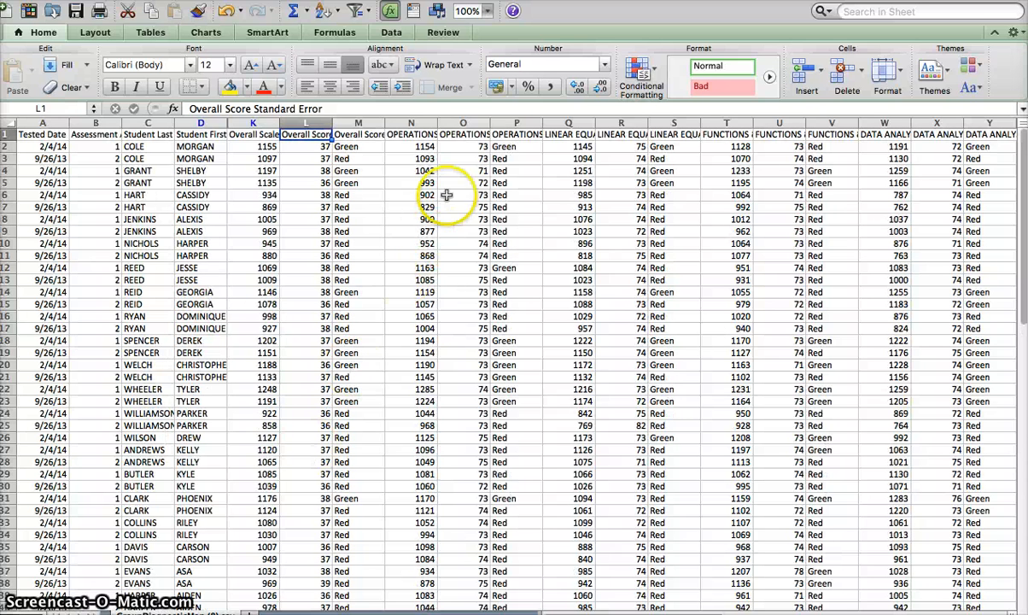
click(468, 135)
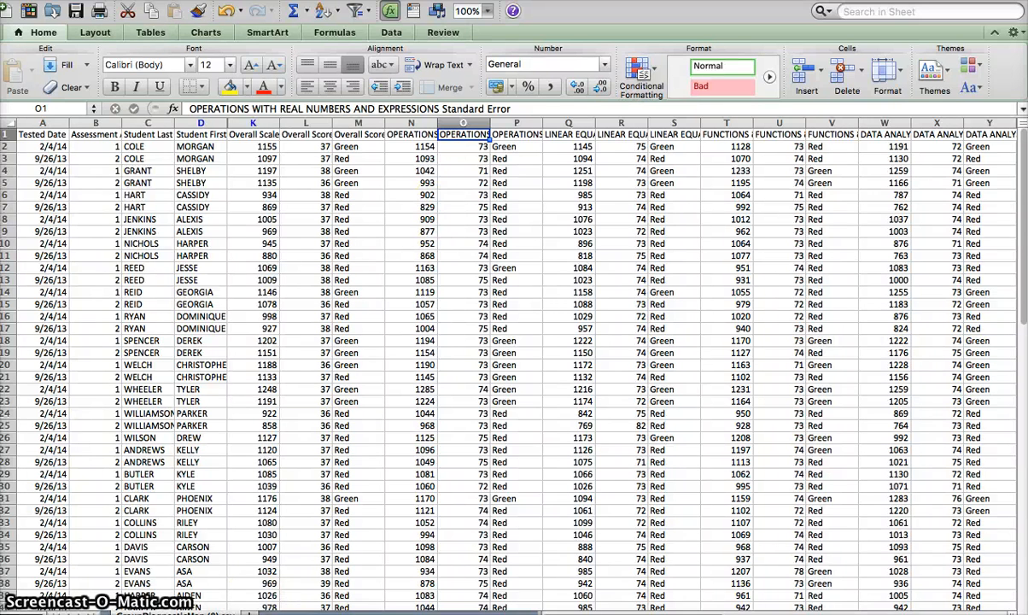
Check the assessment attempt column's full heading and its values, and apply a filter by cell value to that column.
click(34, 450)
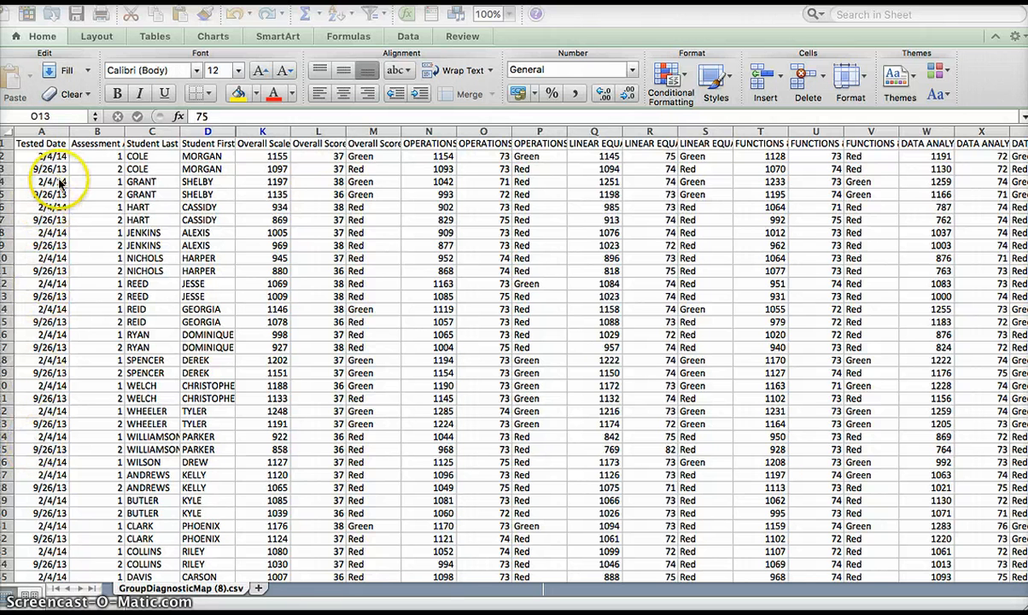
click(97, 145)
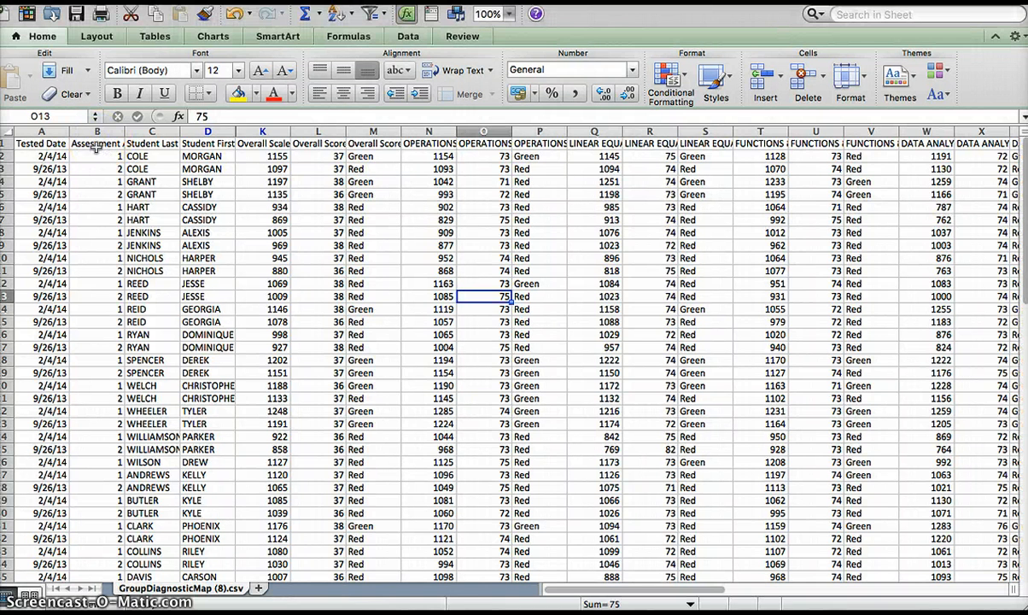
click(97, 145)
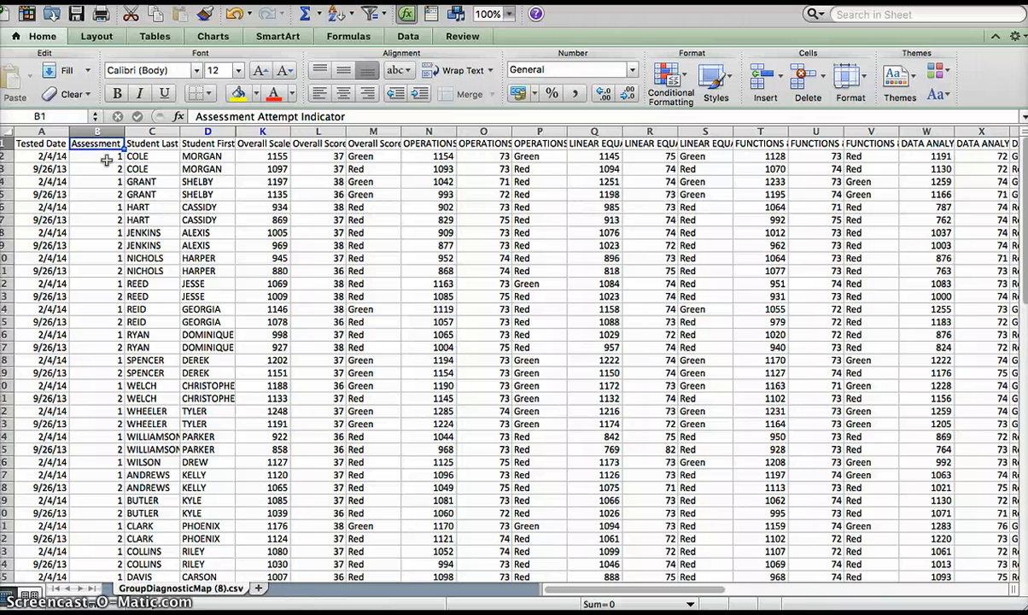
click(101, 168)
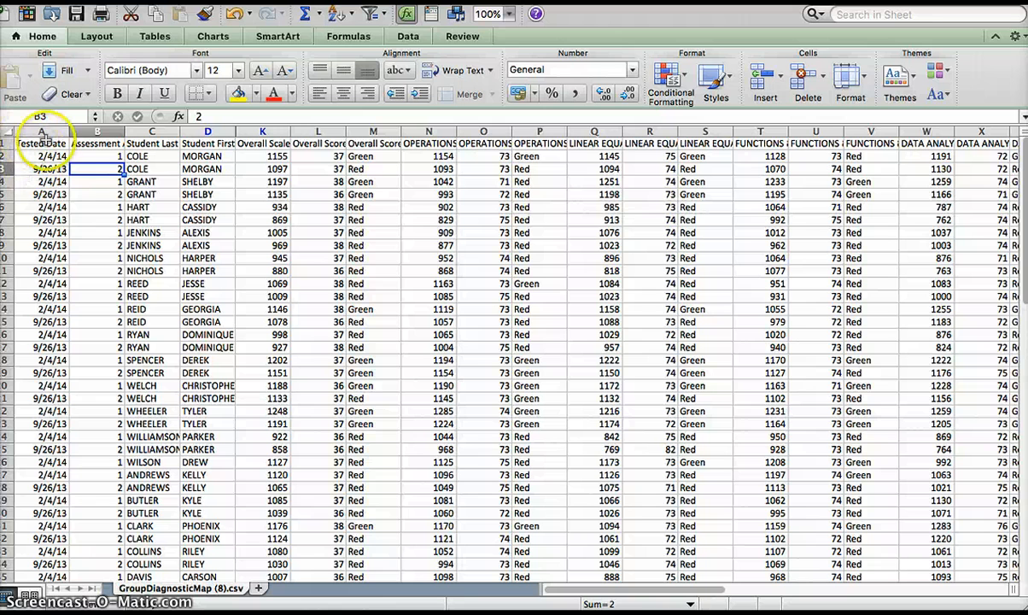
click(112, 132)
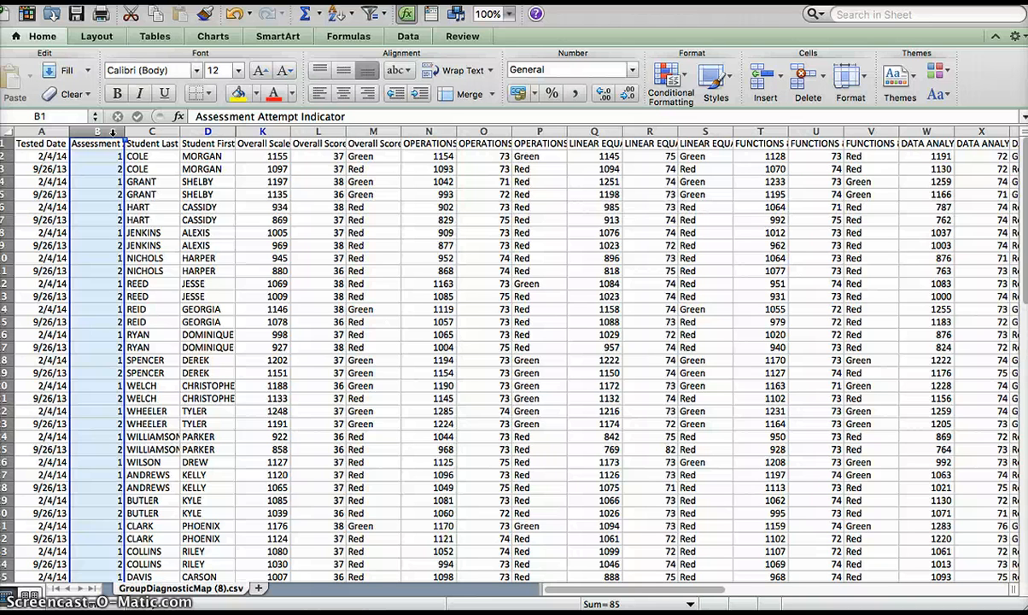
click(384, 15)
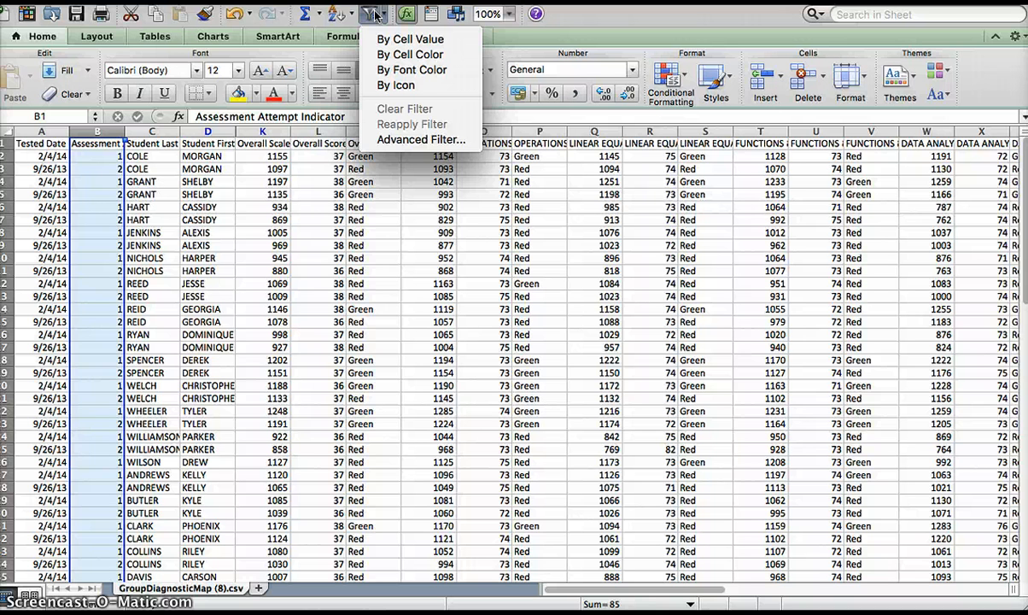
click(376, 14)
click(375, 15)
click(384, 40)
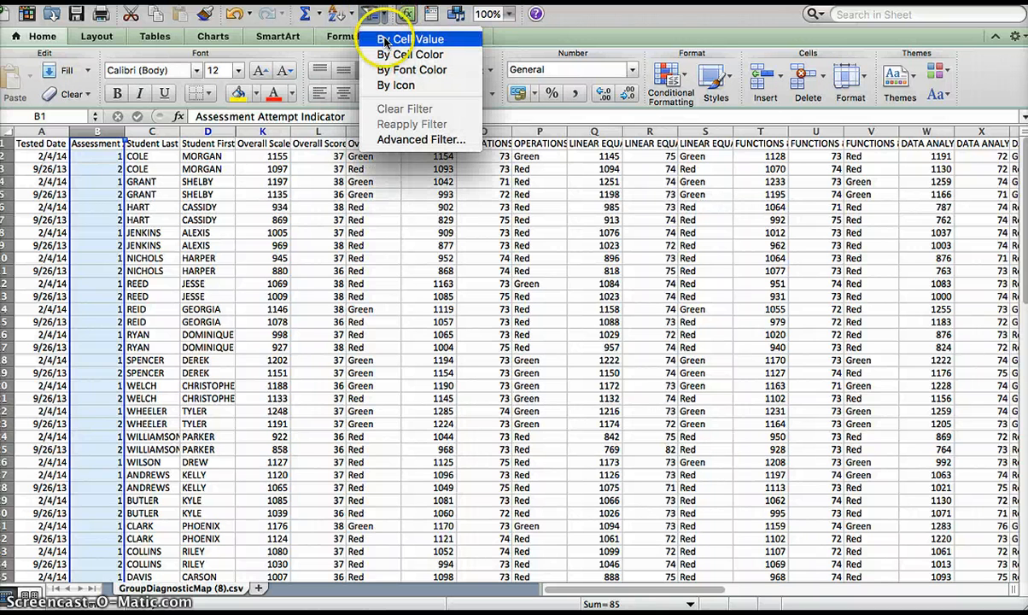
click(384, 40)
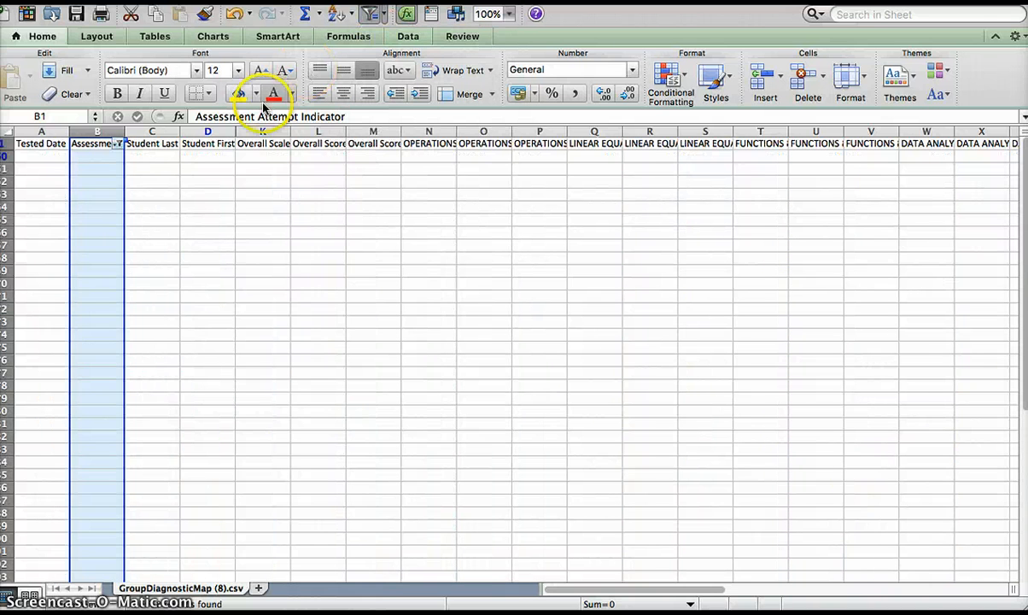
Filter the Assessment Attempt Indicator column to show only the rows for attempt 1.
click(117, 146)
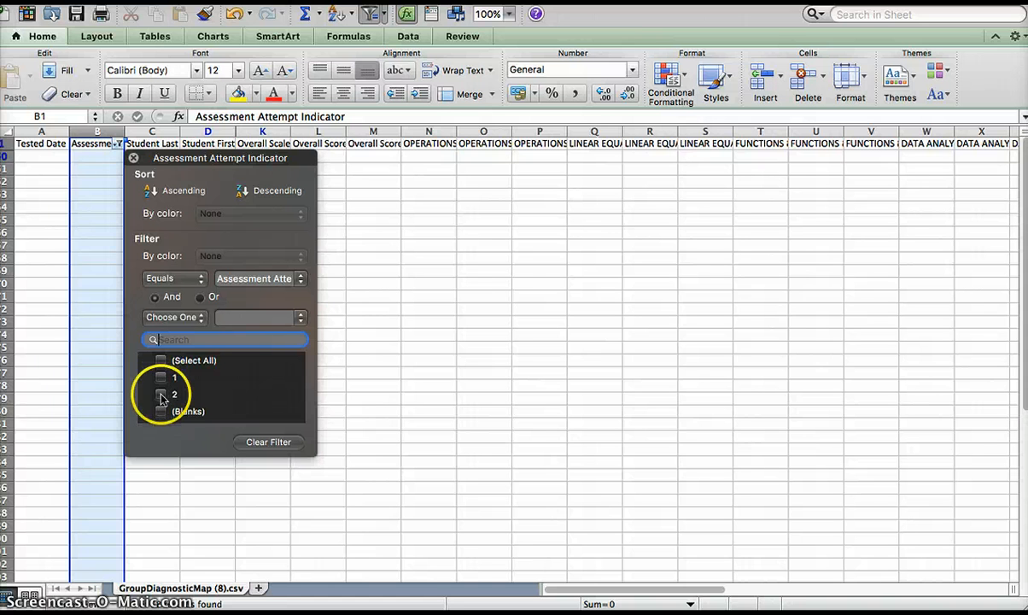
click(161, 381)
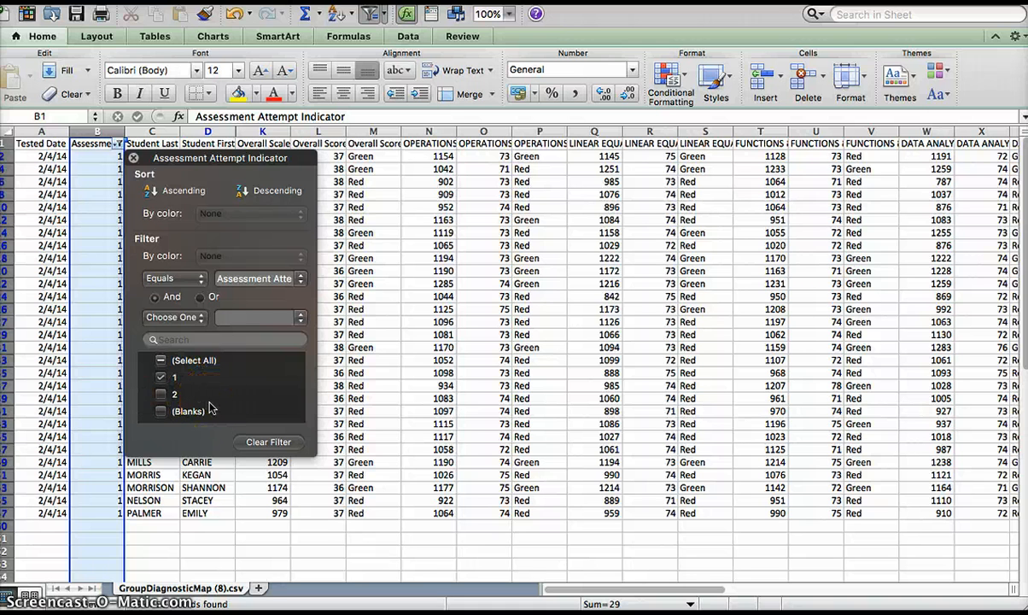
click(363, 543)
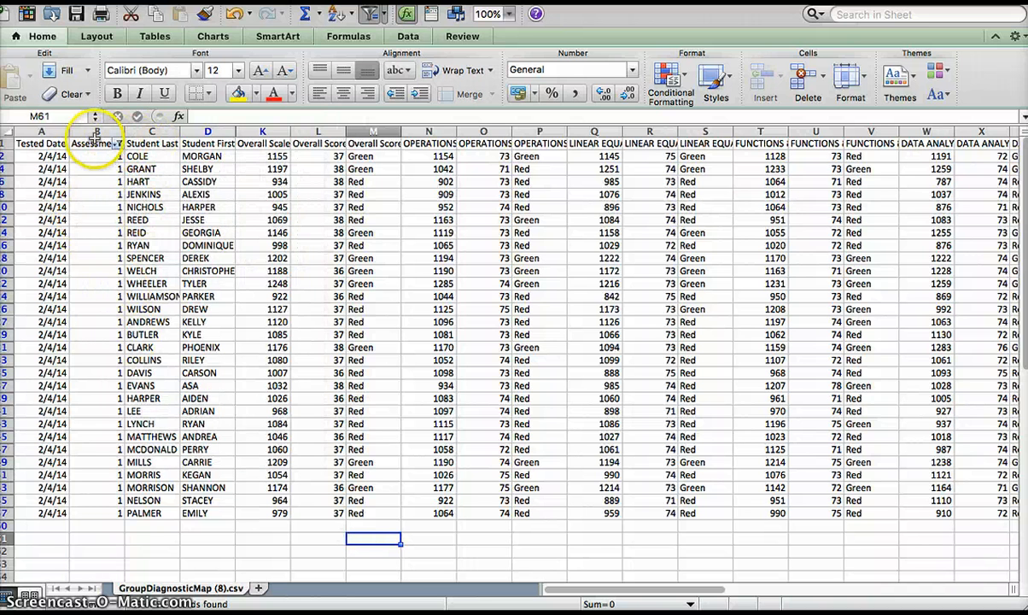
Copy the filtered student name, overall scale score and overall standard error columns (C through L) into a new sheet starting at A1.
click(143, 132)
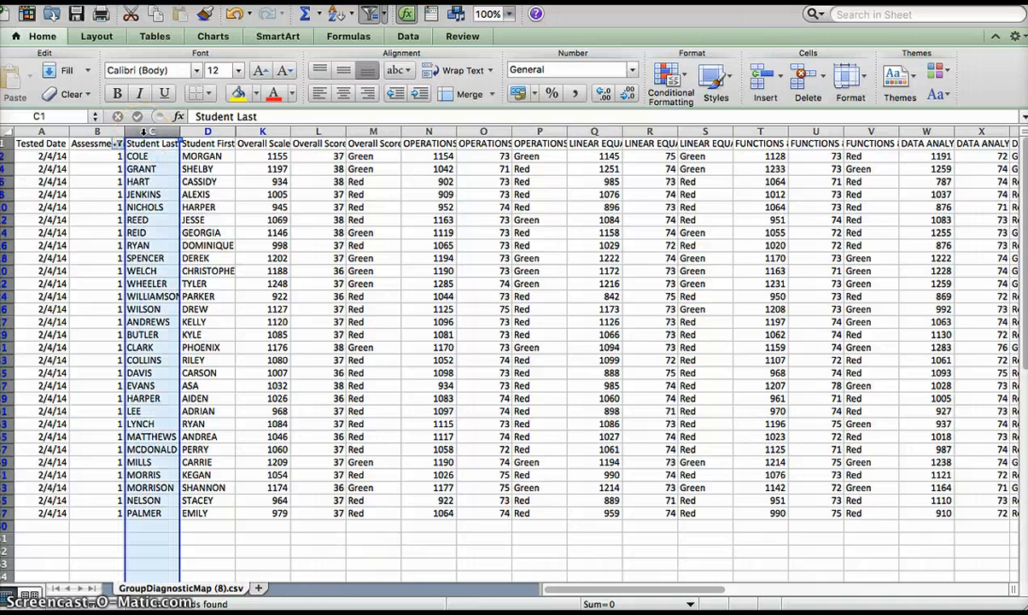
key(shift+Right)
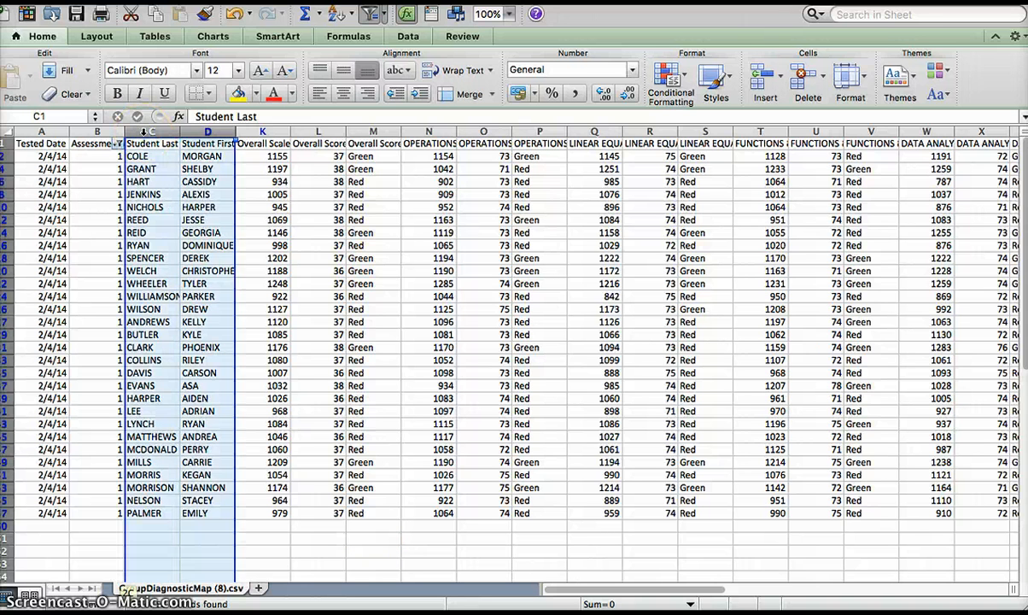
key(shift+Right)
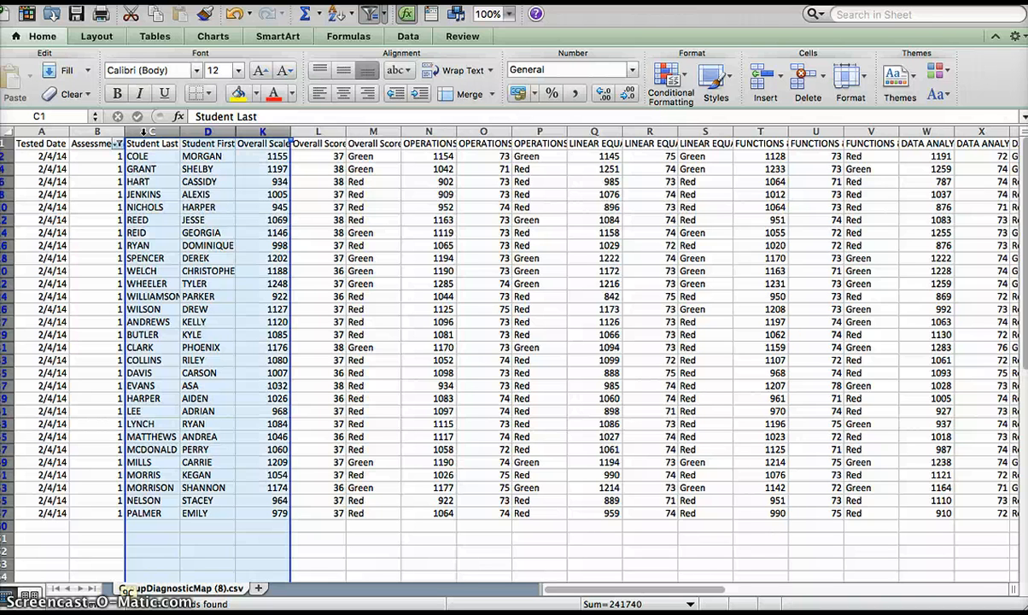
key(shift+Right)
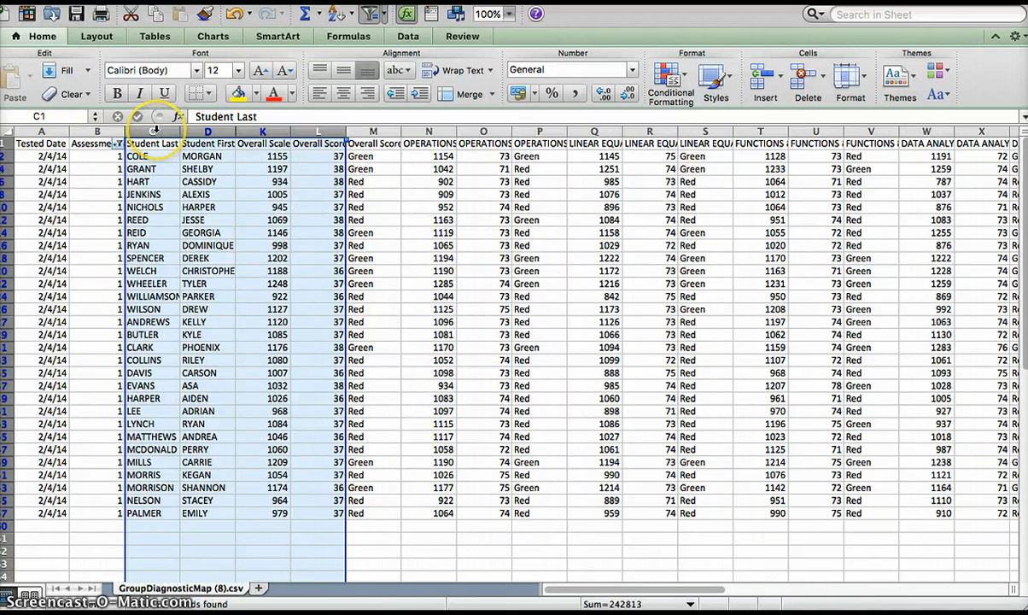
right_click(154, 129)
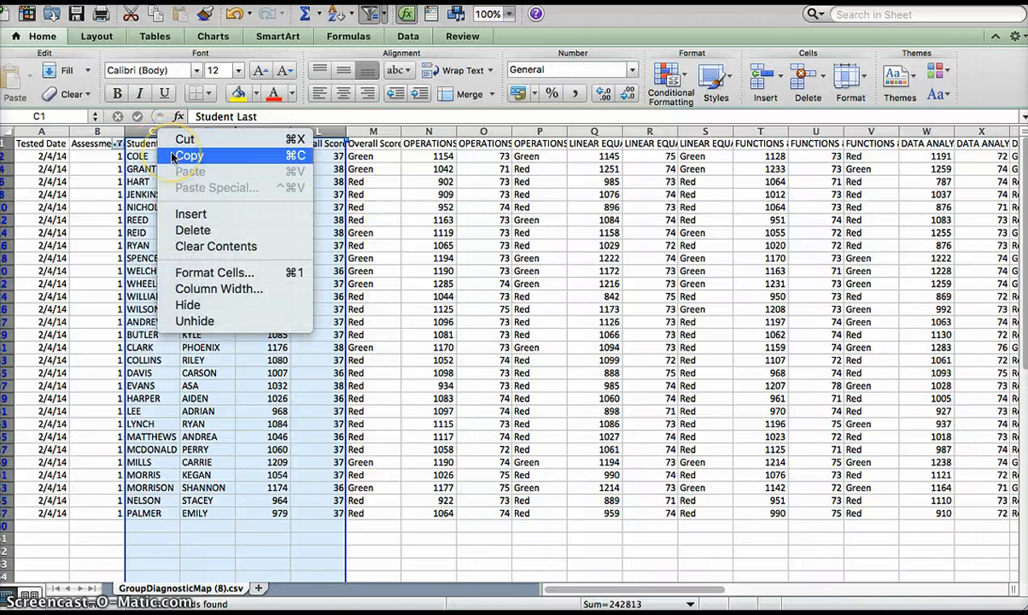
click(171, 156)
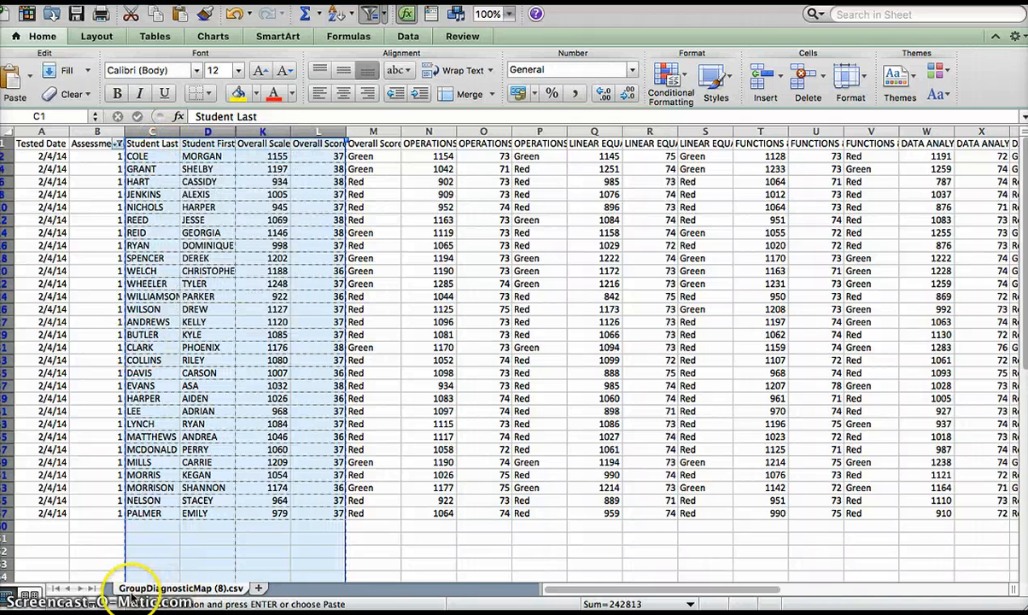
click(259, 590)
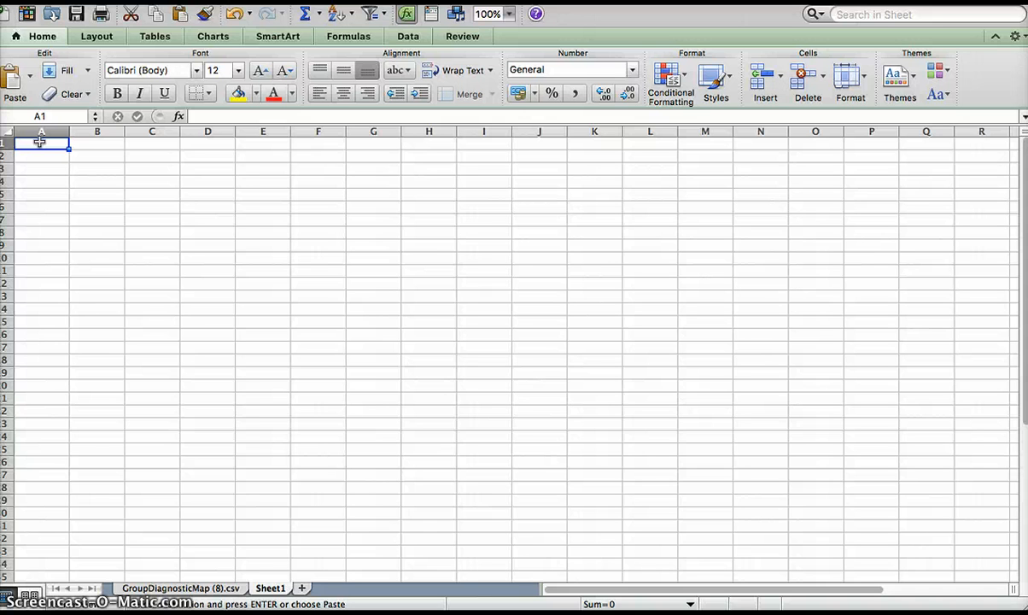
key(super+v)
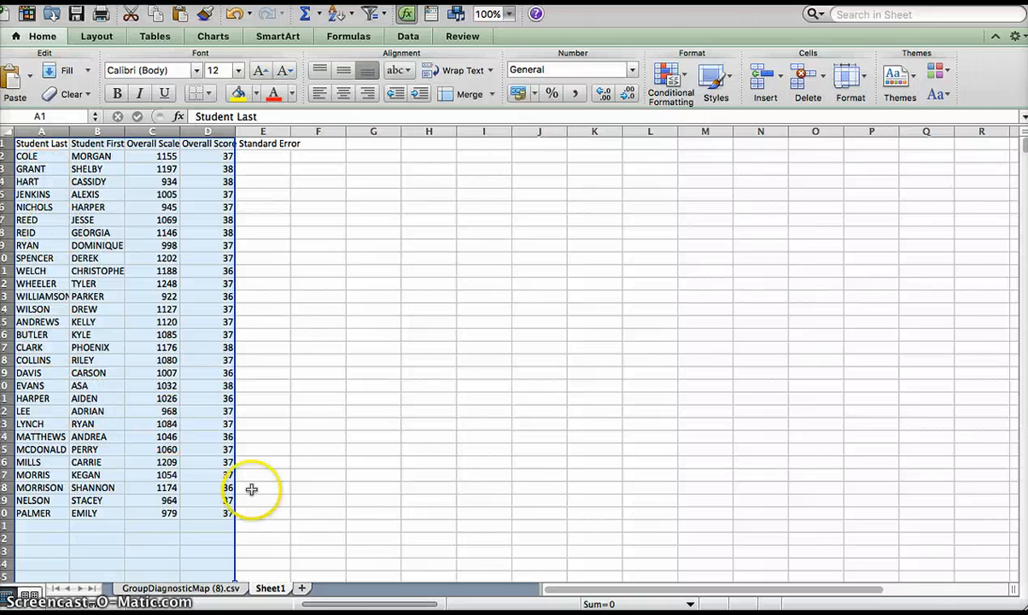
Change the Assessment Attempt Indicator filter on the GroupDiagnosticMap (8).csv sheet to show only attempt 2.
click(153, 589)
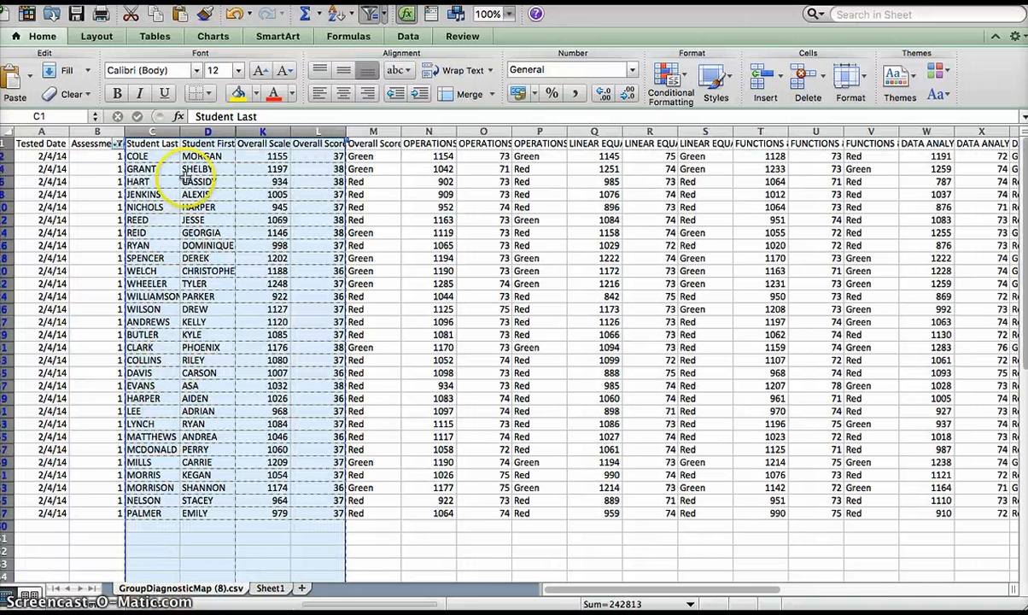
click(115, 145)
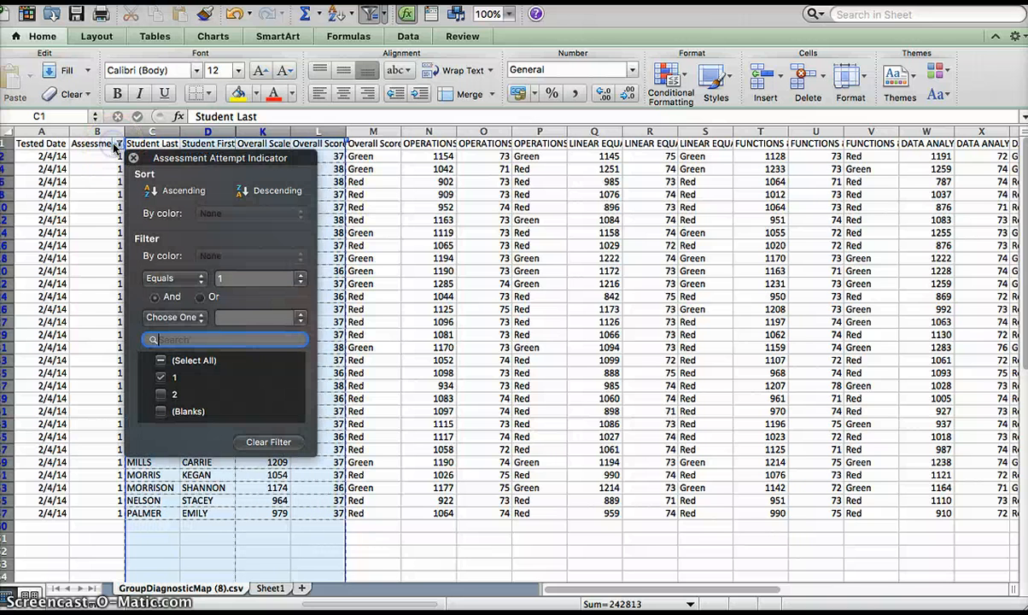
click(162, 378)
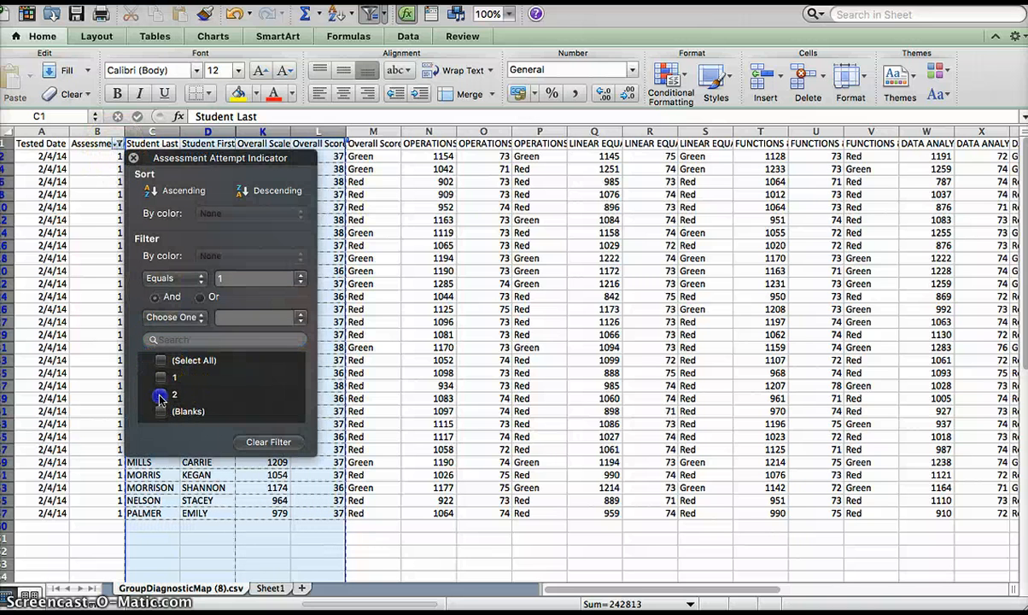
click(161, 395)
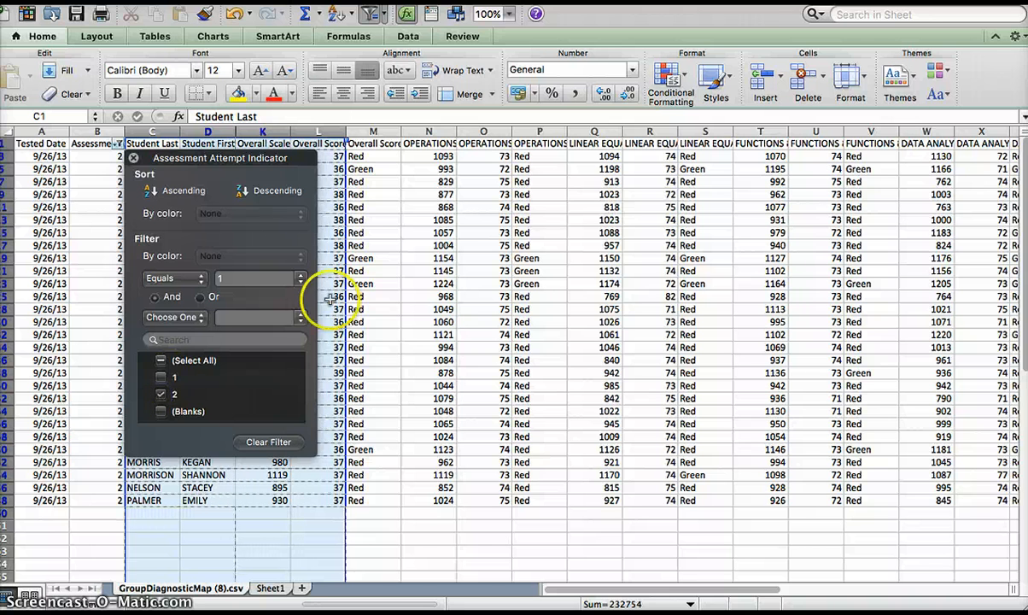
click(394, 320)
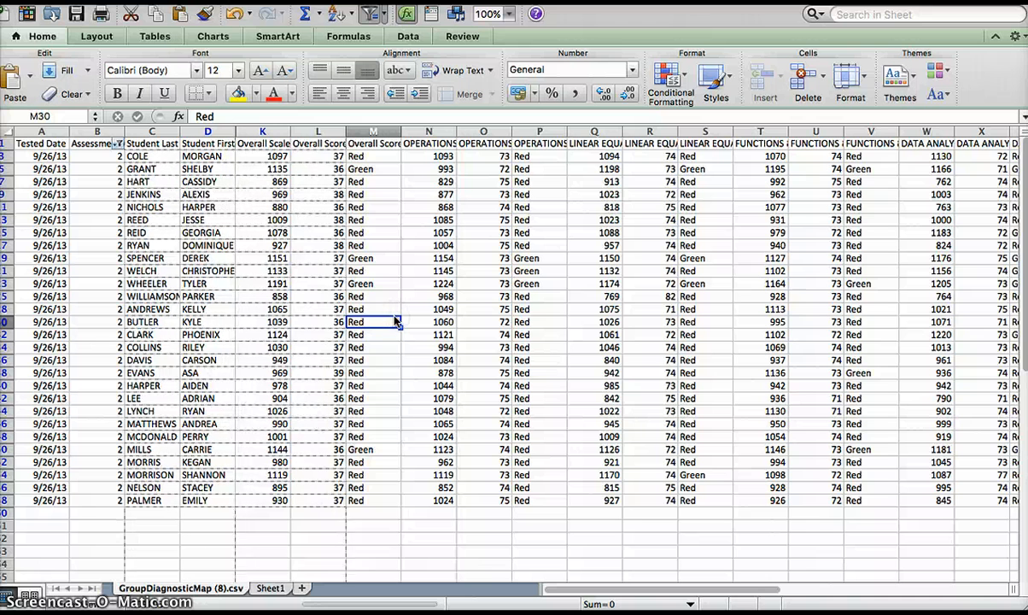
Copy the attempt 2 student name, overall scale score and standard error columns (C through L) into Sheet1 starting at E1.
click(152, 131)
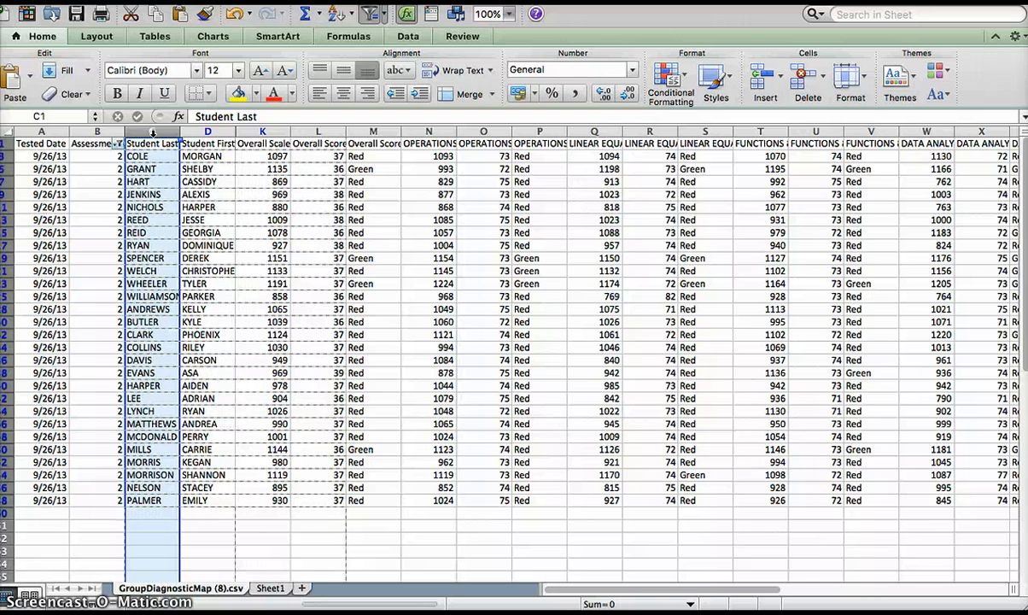
key(shift+Right)
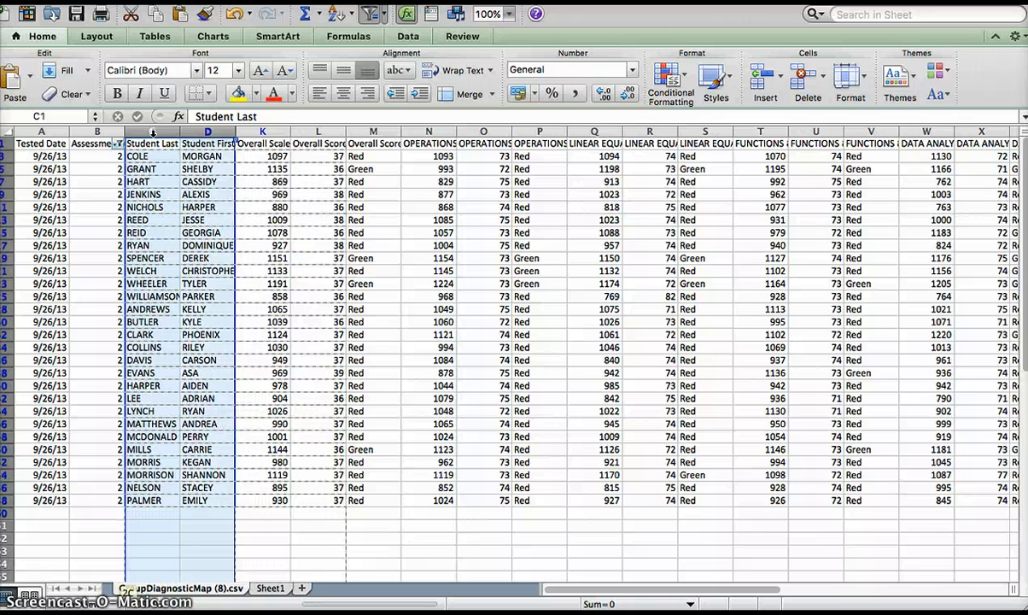
key(shift+Right)
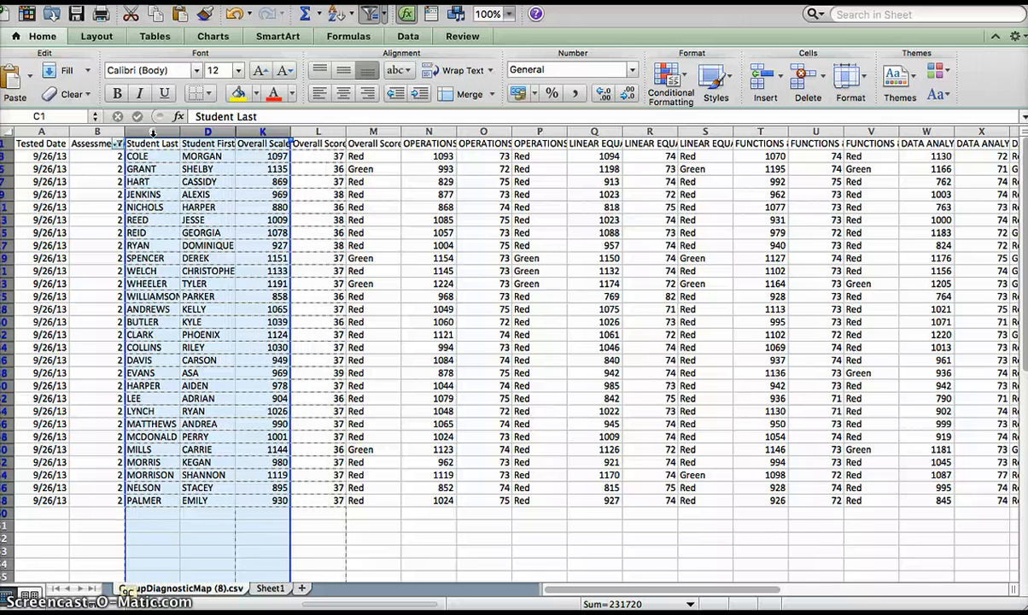
key(shift+Right)
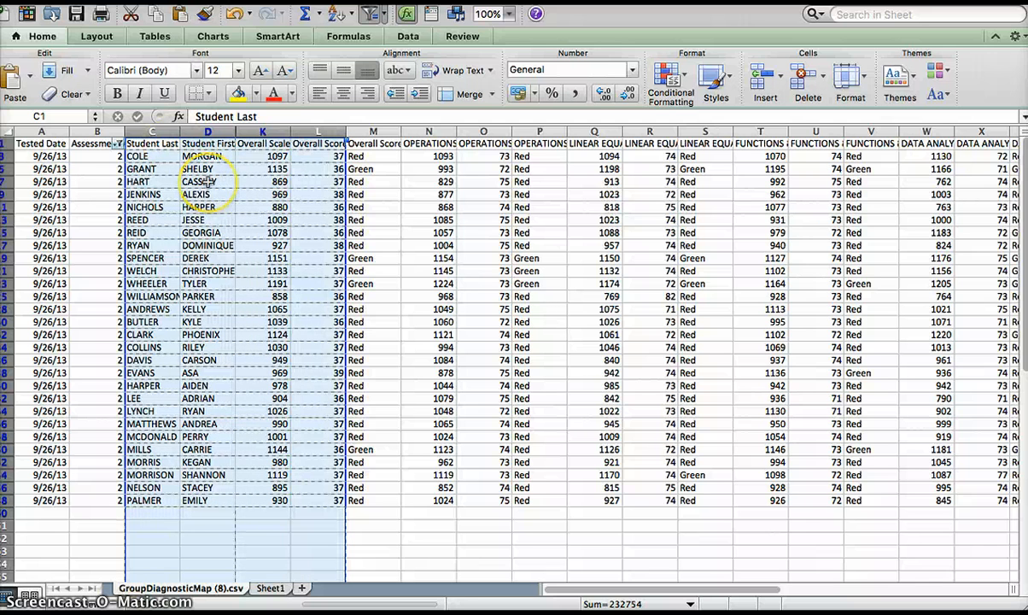
right_click(219, 141)
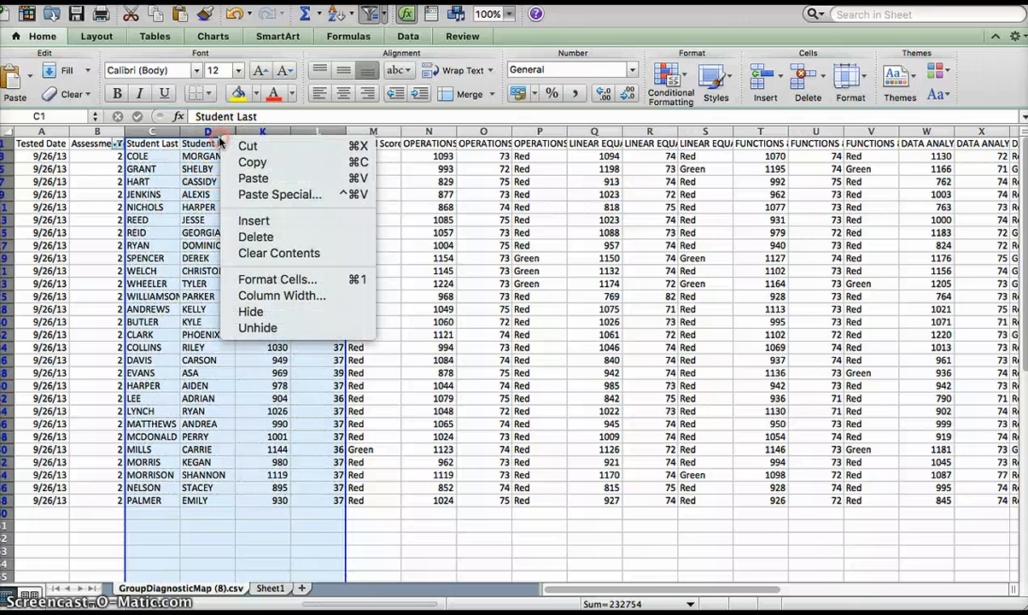
click(253, 162)
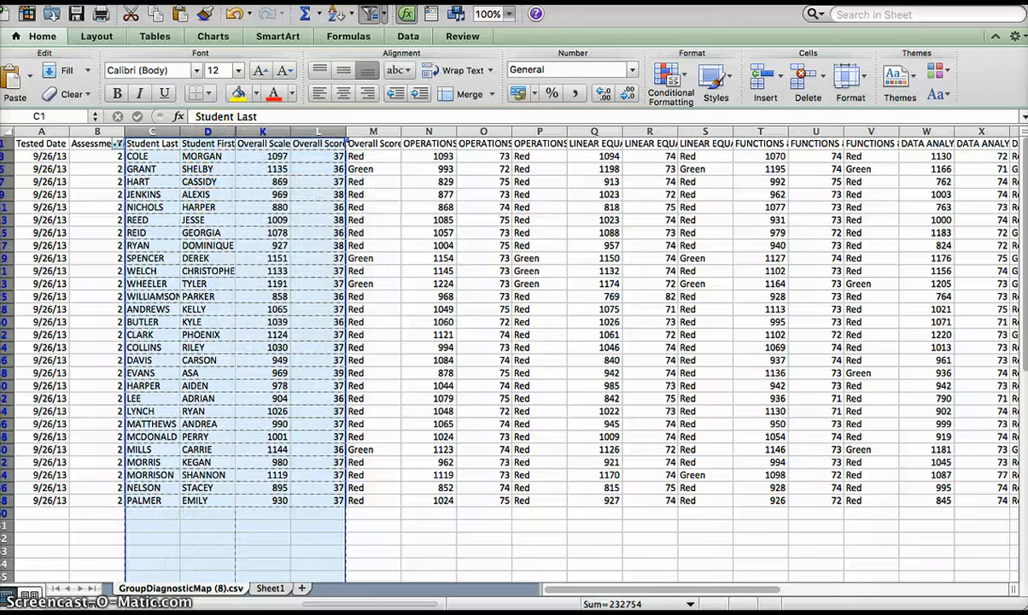
click(271, 588)
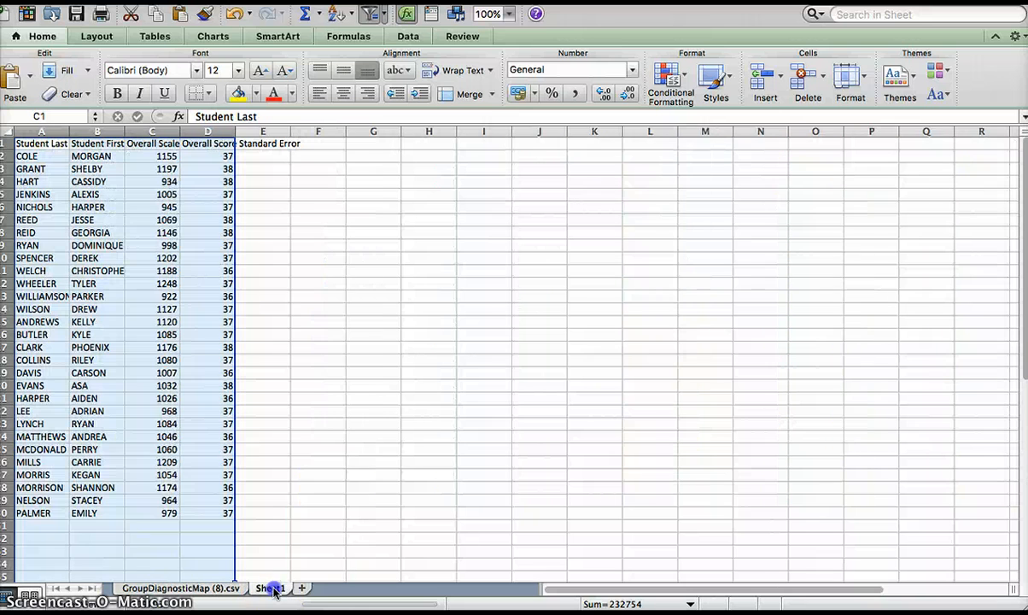
click(262, 143)
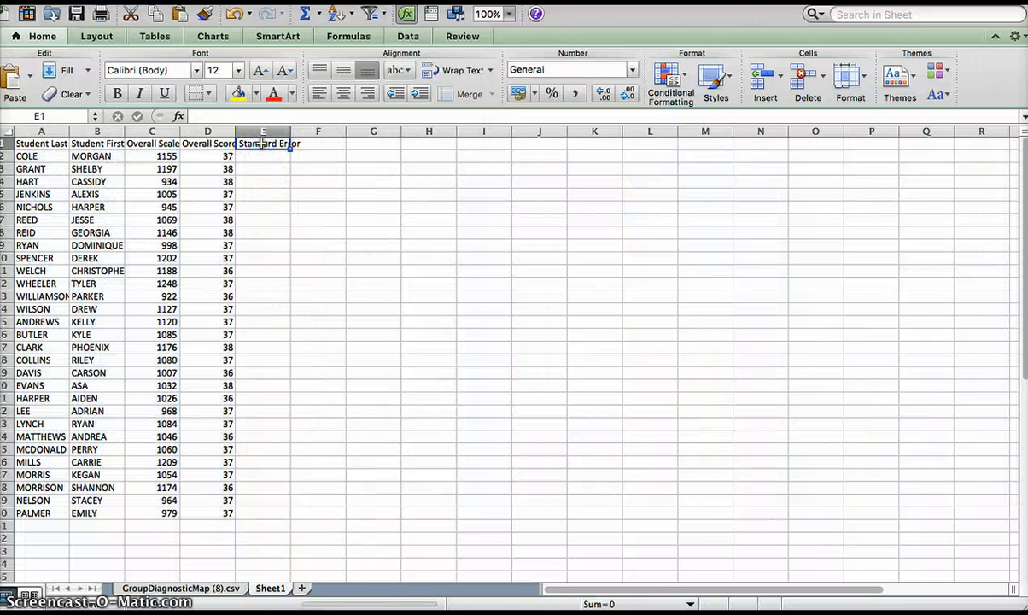
key(super+v)
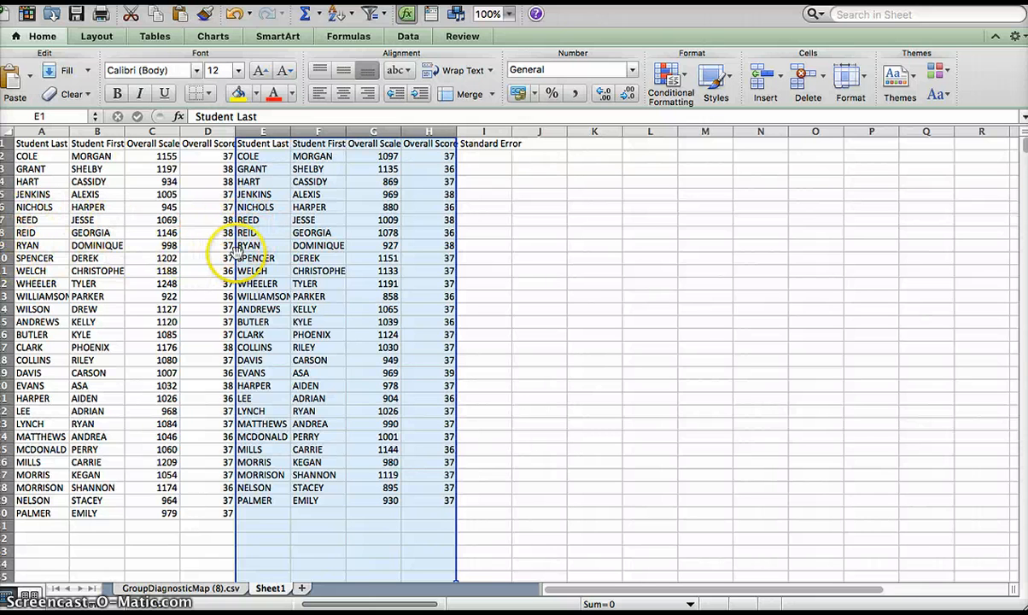
Delete the attempt 1 cells A14:D14 of the student who has no attempt 2 record, shifting the cells below up.
click(26, 309)
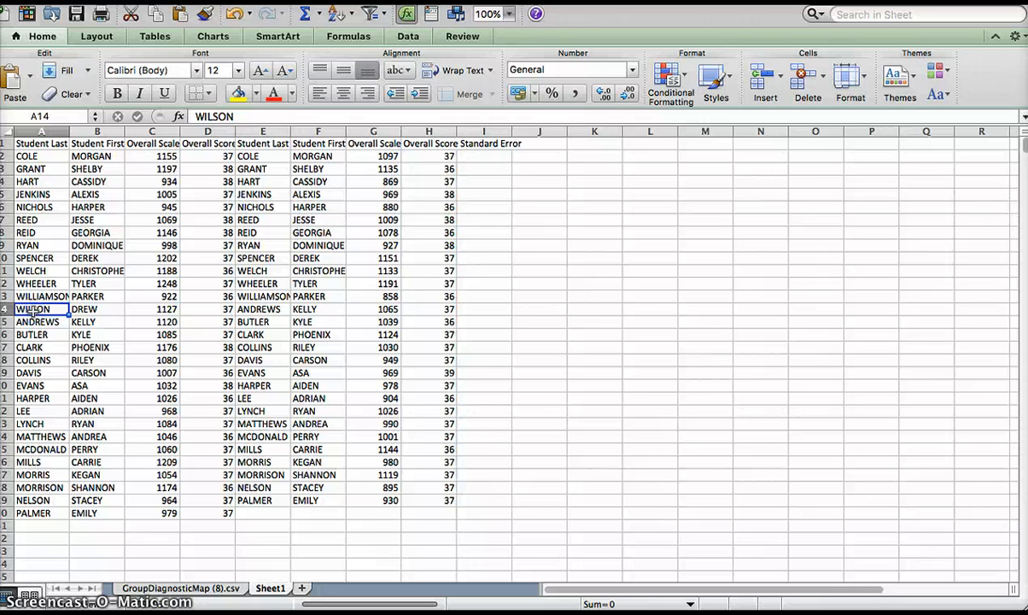
key(shift+Right)
key(shift+Right)
key(shift+Right)
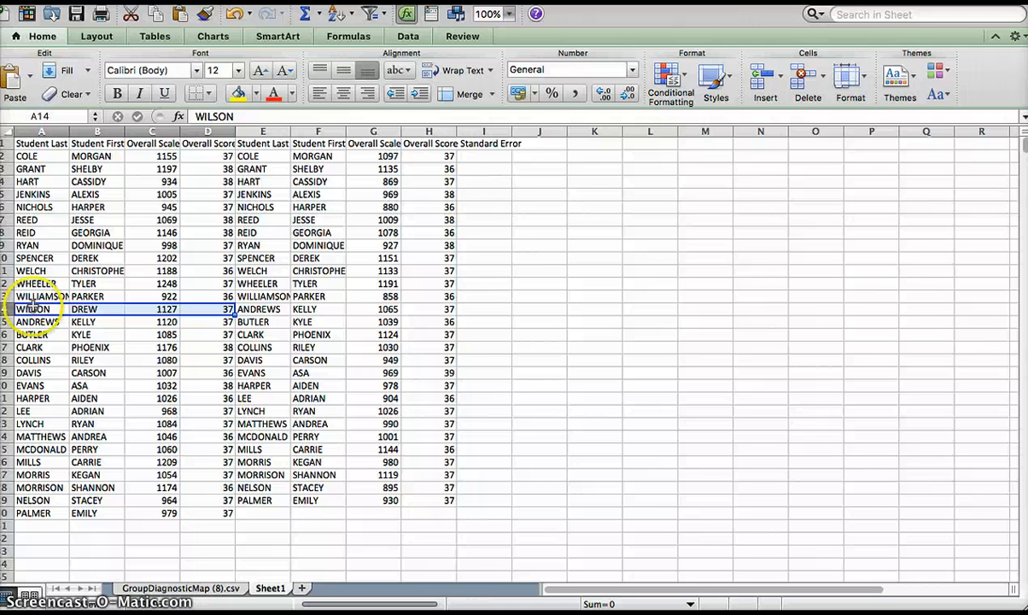
click(30, 308)
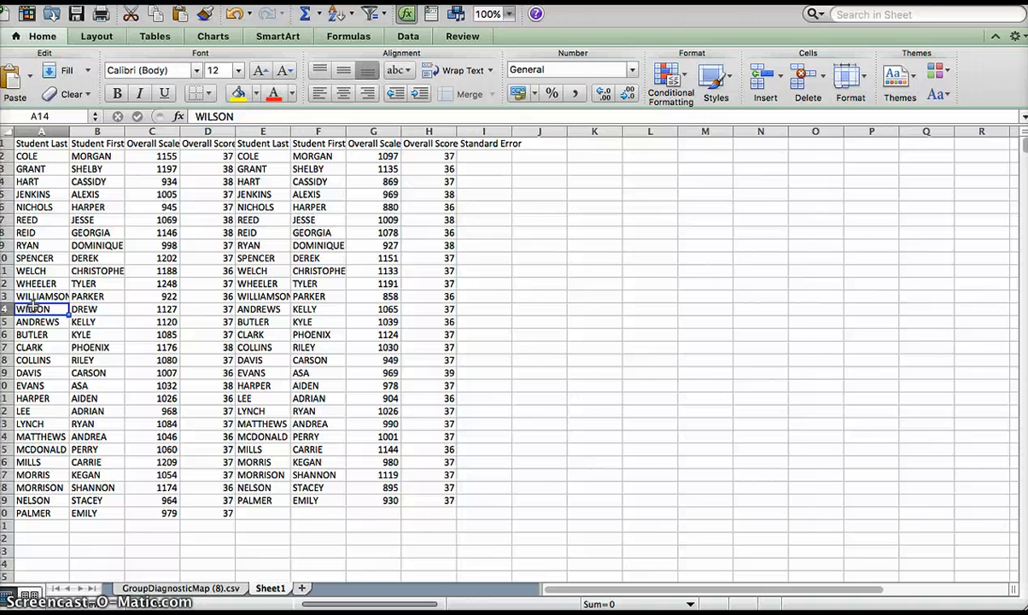
key(shift+Right)
key(shift+Right)
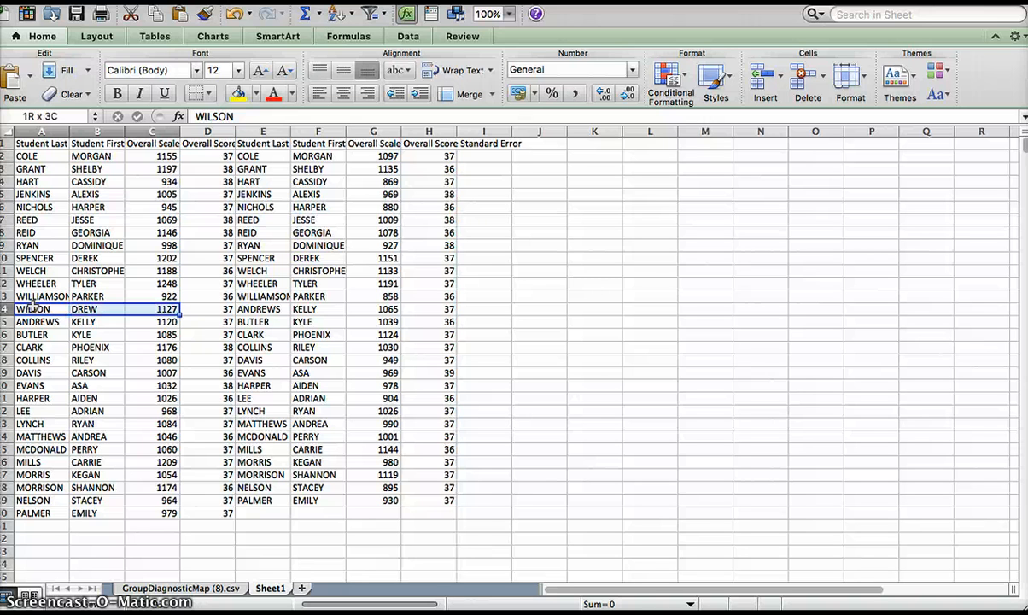
key(shift+Right)
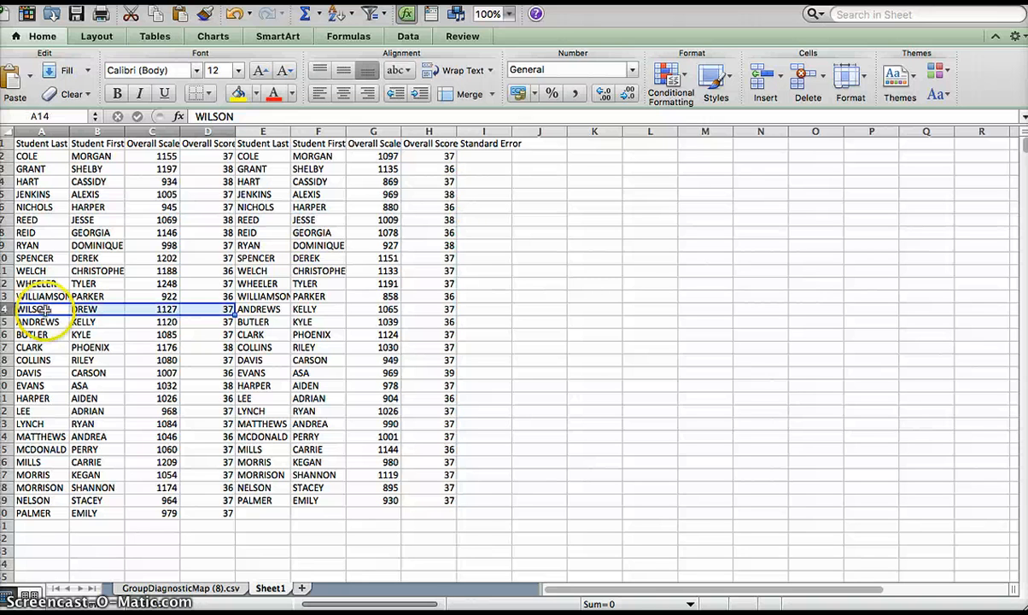
right_click(43, 309)
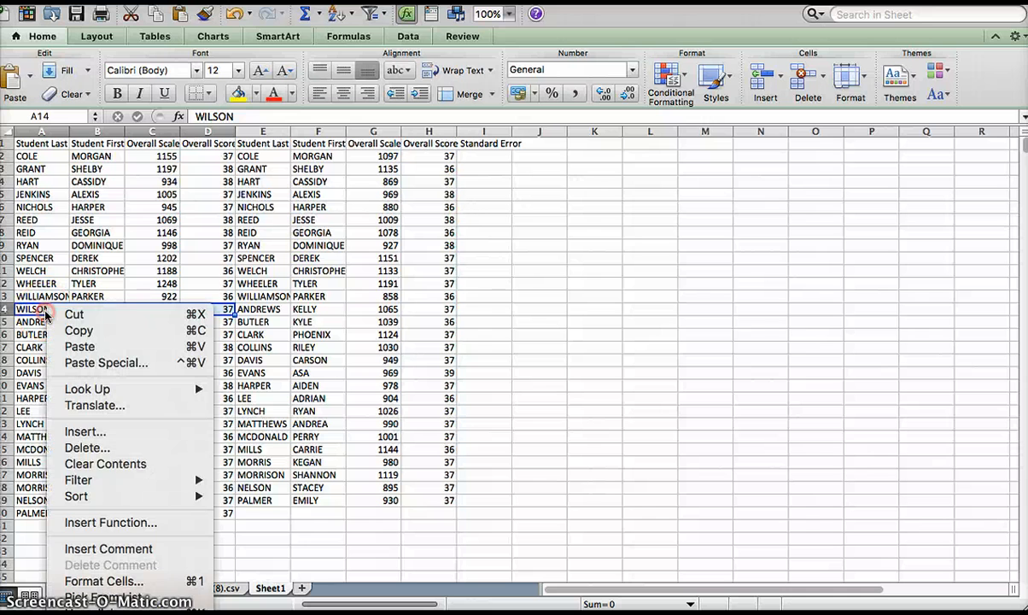
click(89, 448)
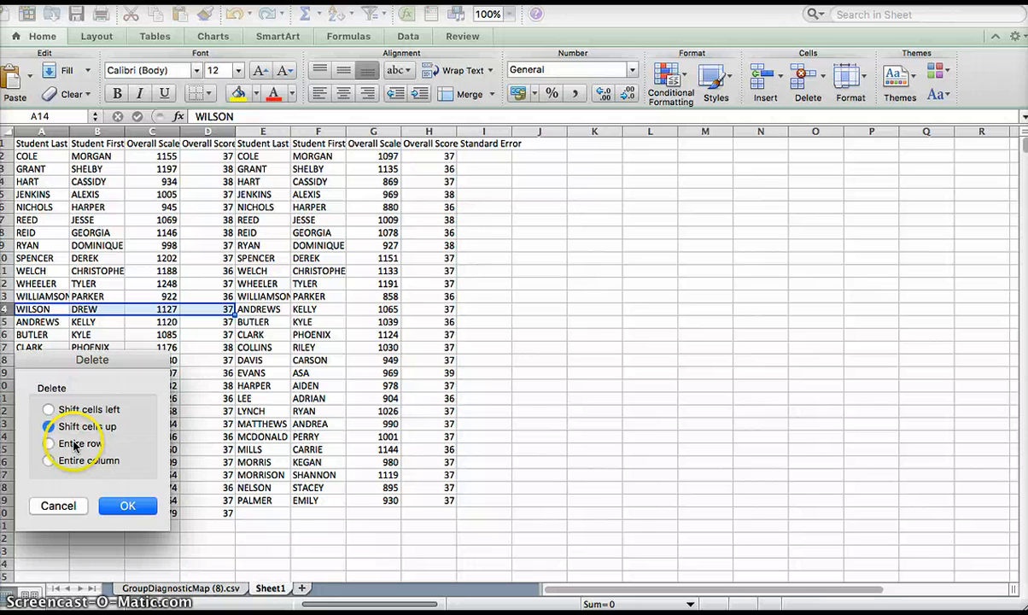
click(127, 505)
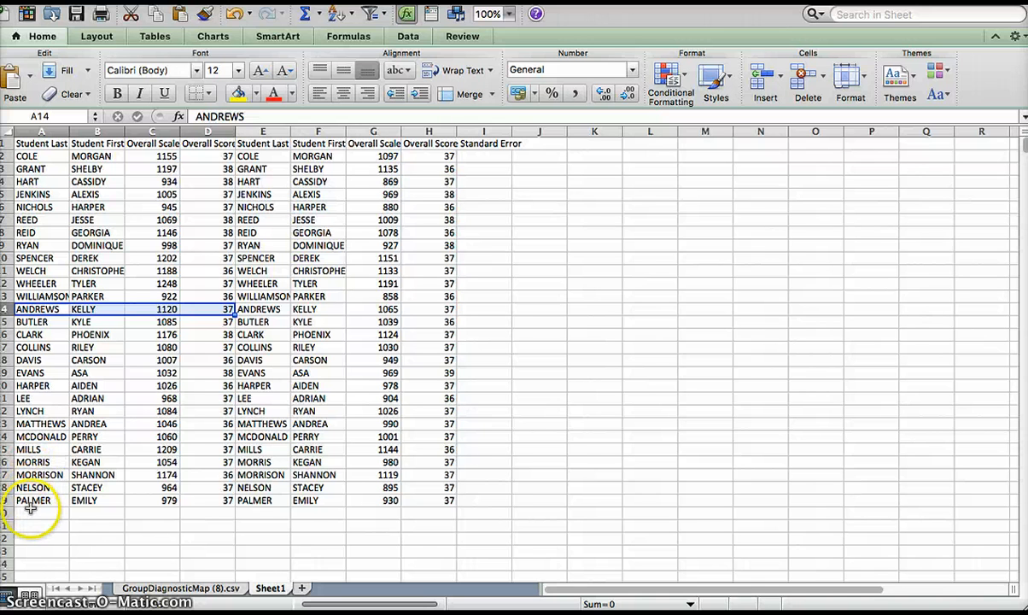
click(317, 523)
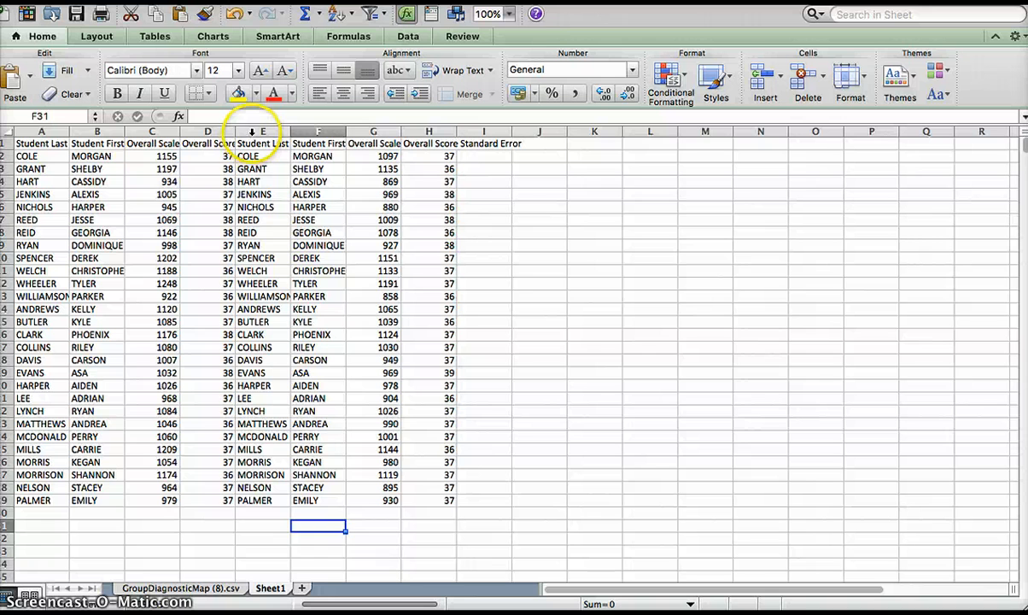
Delete the duplicate student last name and first name columns (E and F) from the attempt 2 data.
click(260, 132)
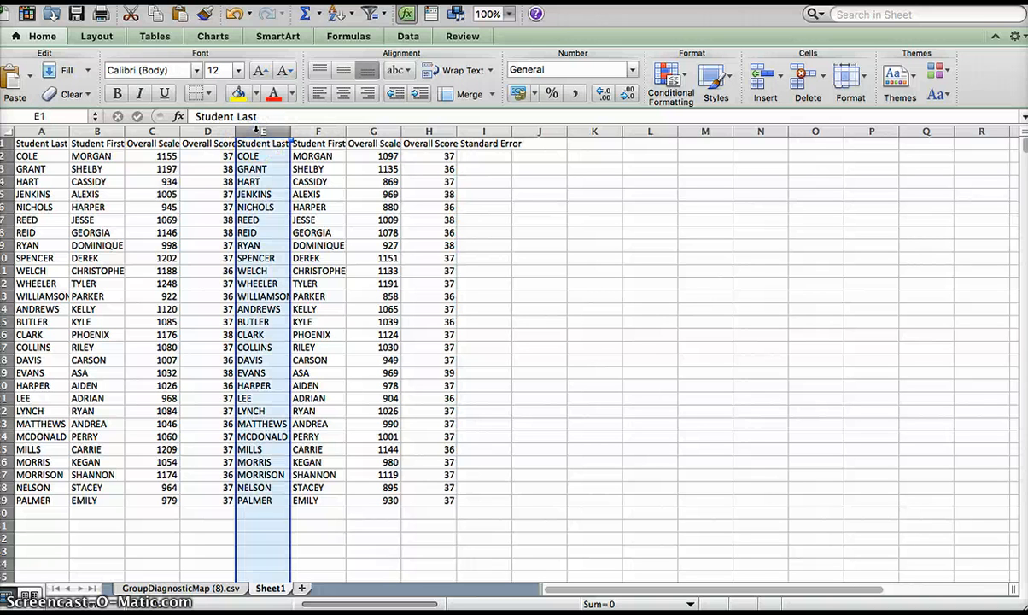
key(shift+Right)
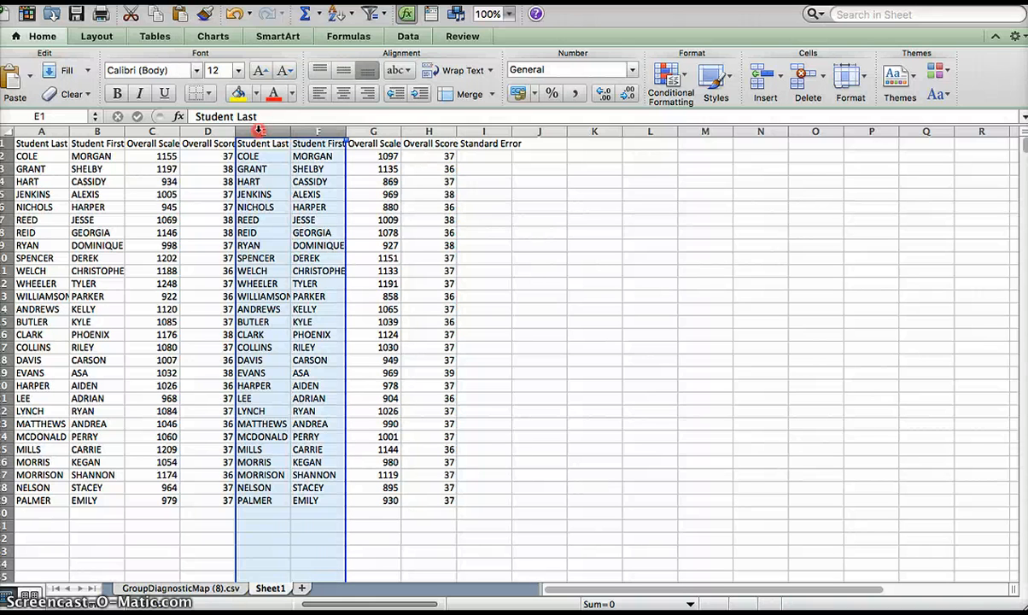
right_click(260, 131)
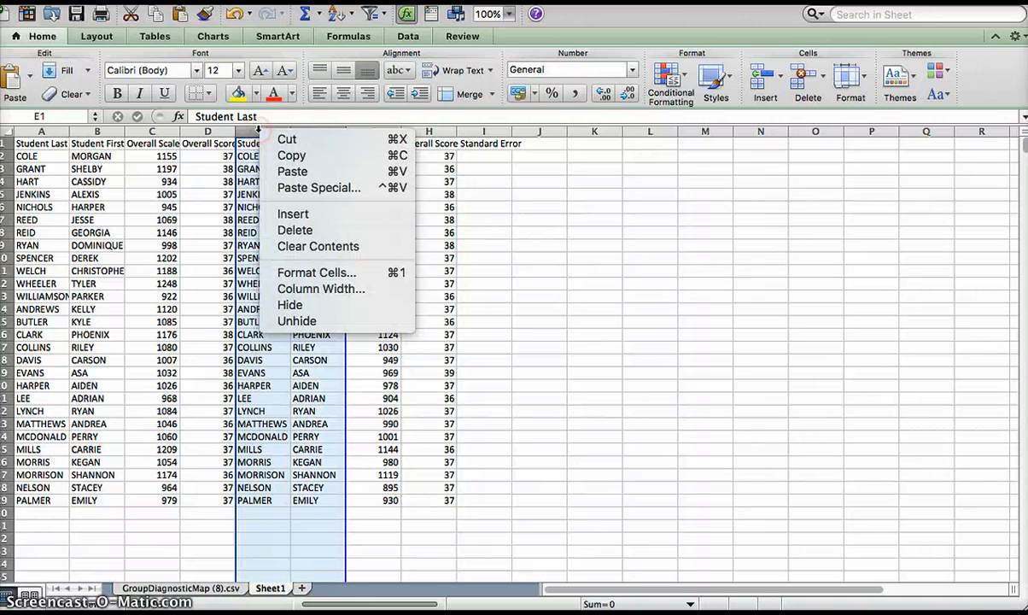
click(313, 229)
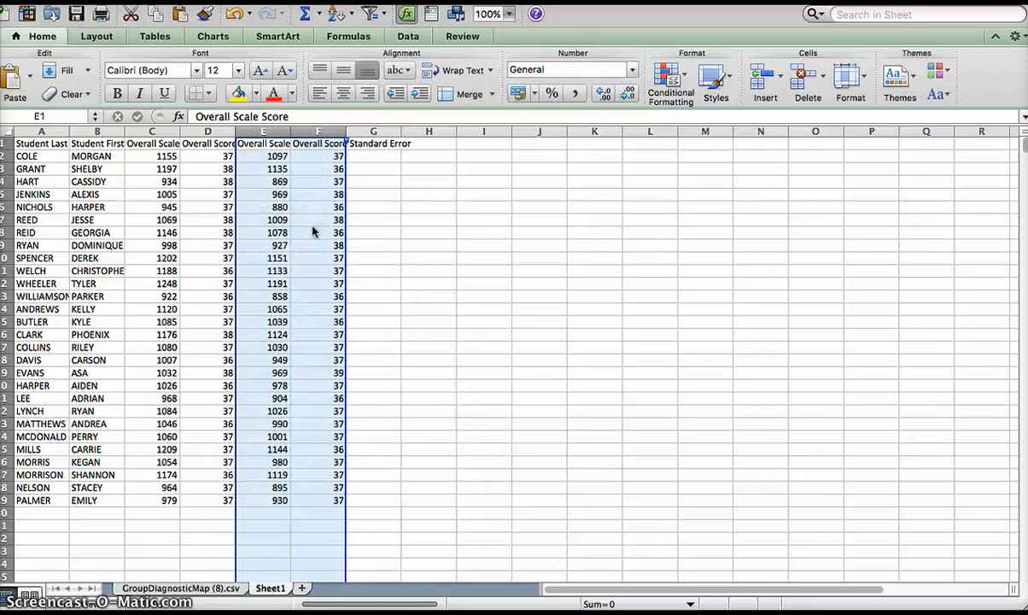